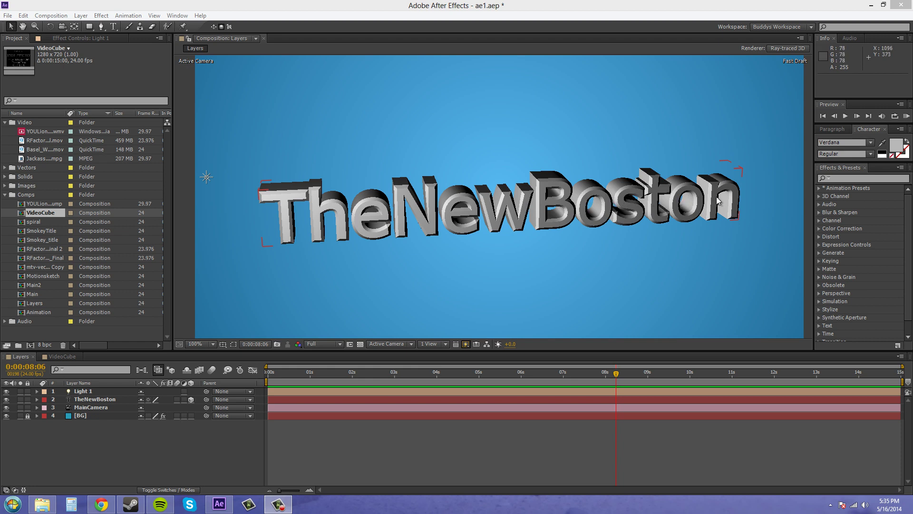
# Undo back to the scene with only MainCamera and BG, then zoom the viewer to 50%.
pyautogui.click(439, 217)
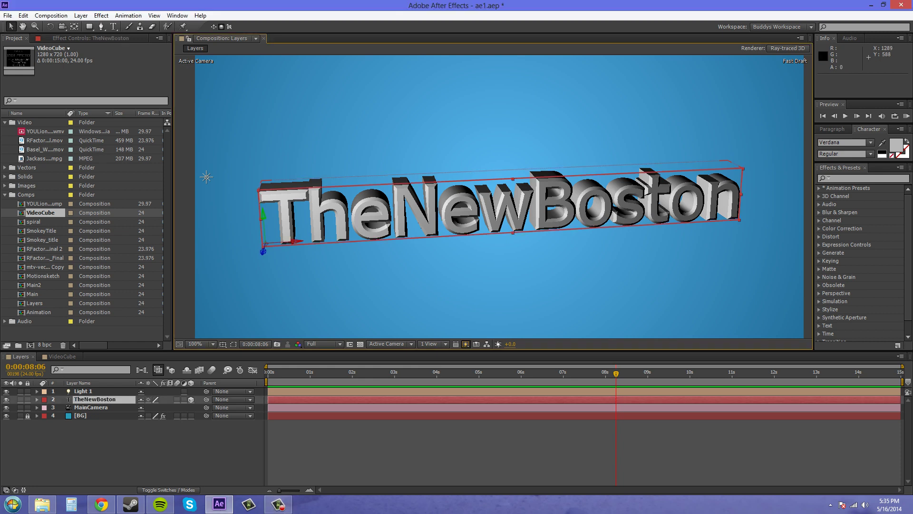
pyautogui.hotkey('ctrl', 'z')
pyautogui.hotkey('ctrl', 'z')
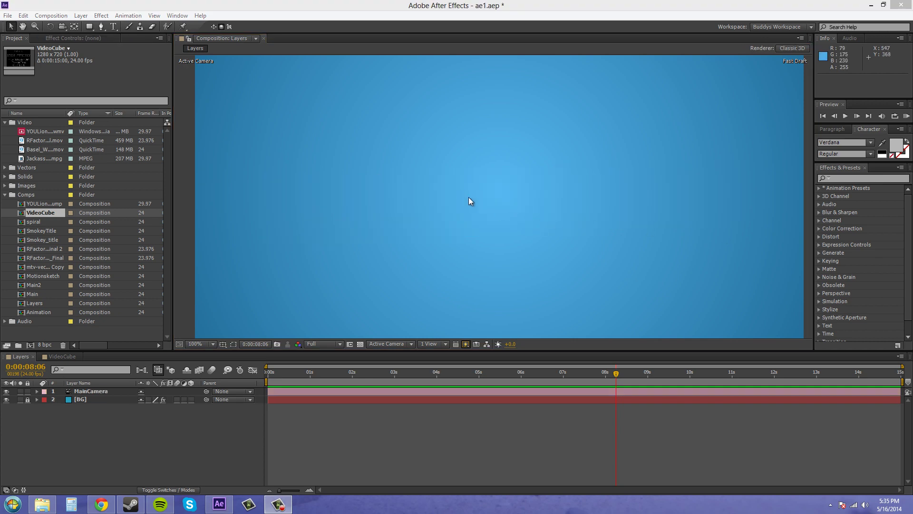
pyautogui.press(',')
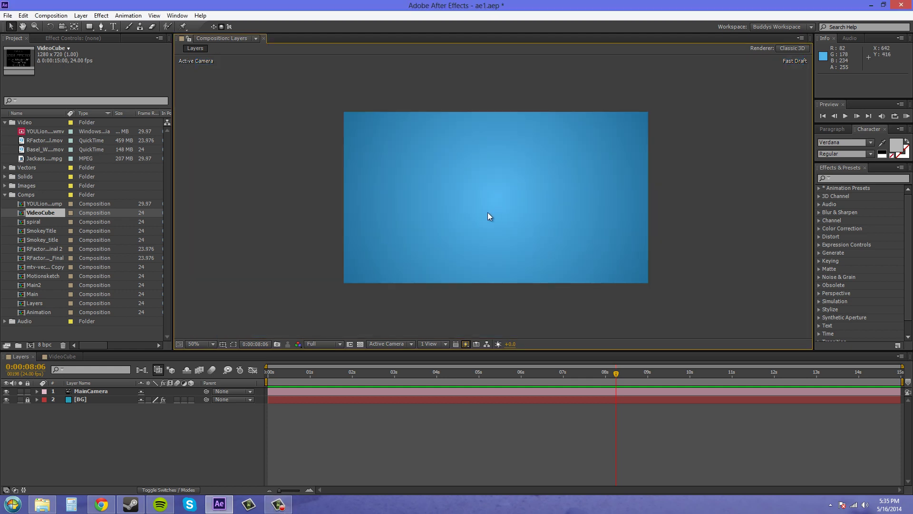
# Add a 'TheNewBoston' text layer and move it to the centre of the blue frame.
pyautogui.press('.')
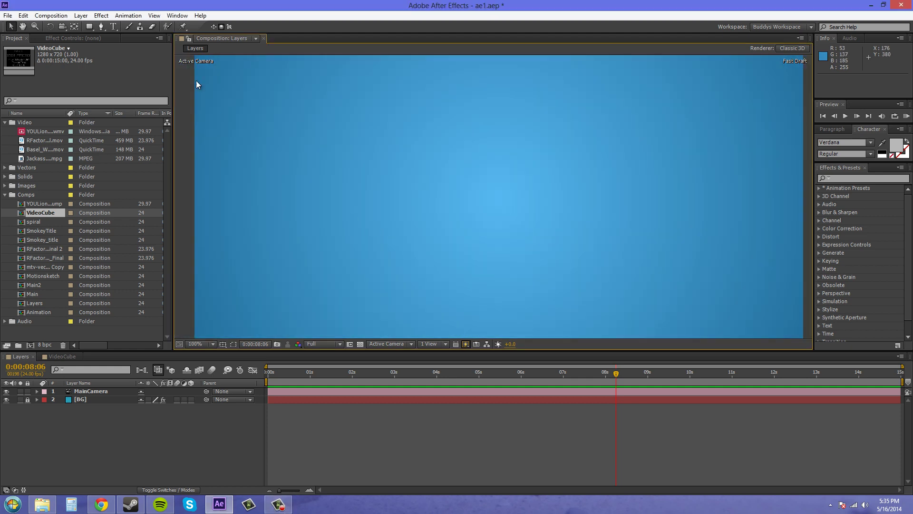
pyautogui.click(81, 15)
pyautogui.moveTo(90, 29)
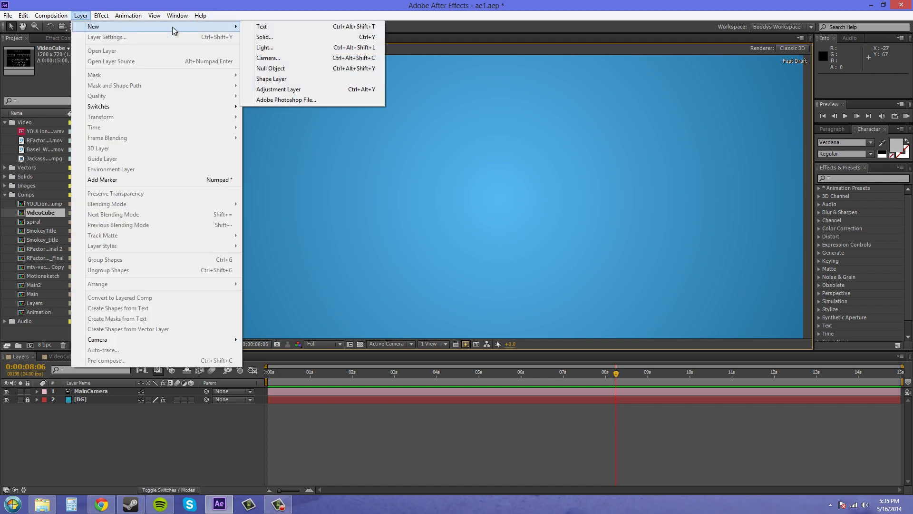
pyautogui.click(262, 27)
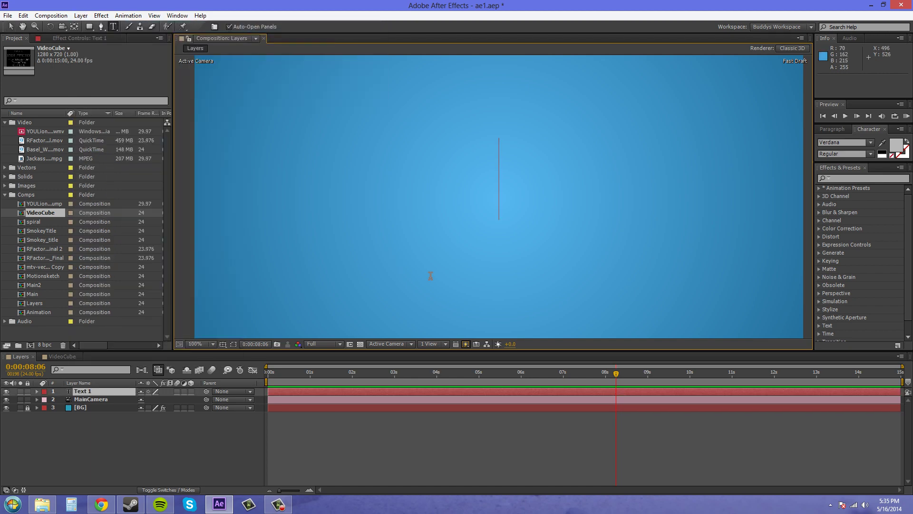
pyautogui.write('TheN')
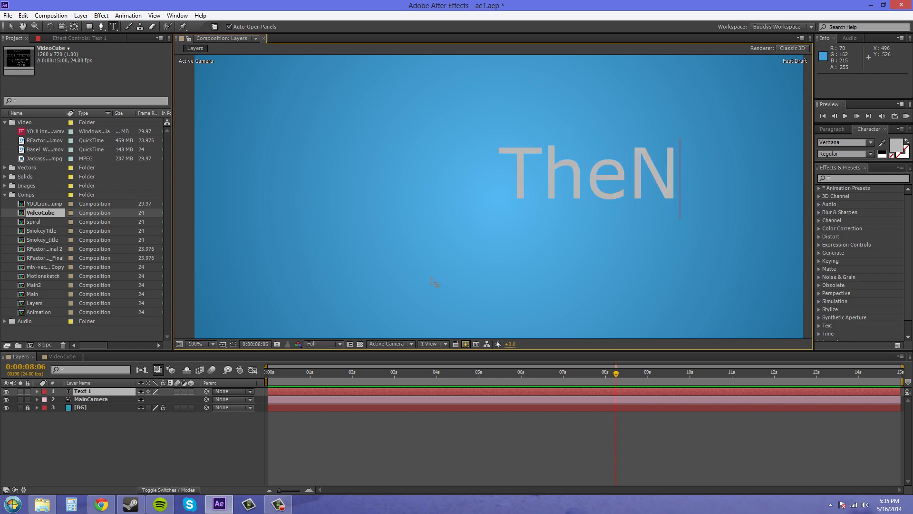
pyautogui.write('ewB')
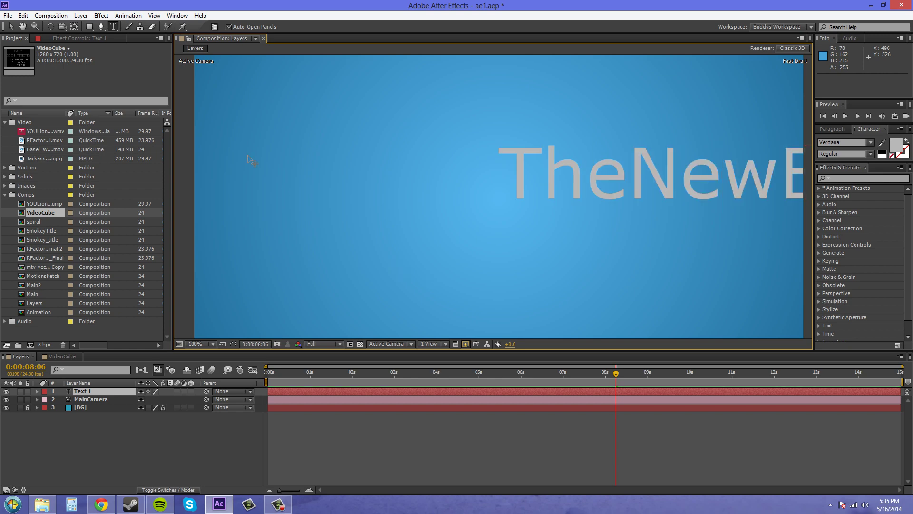
pyautogui.click(11, 27)
pyautogui.moveTo(708, 191); pyautogui.dragTo(467, 208)
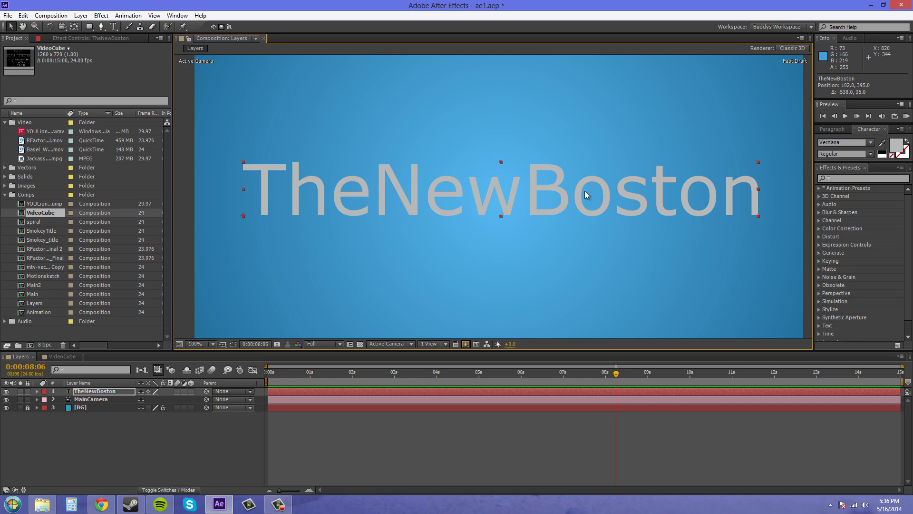
pyautogui.click(93, 436)
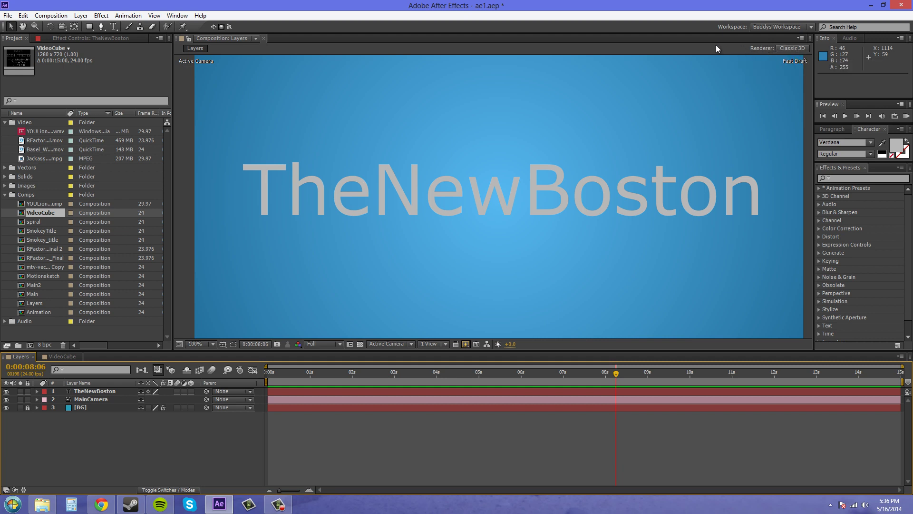
# In Composition Settings' Advanced tab, set the renderer to Ray-traced 3D.
pyautogui.click(791, 48)
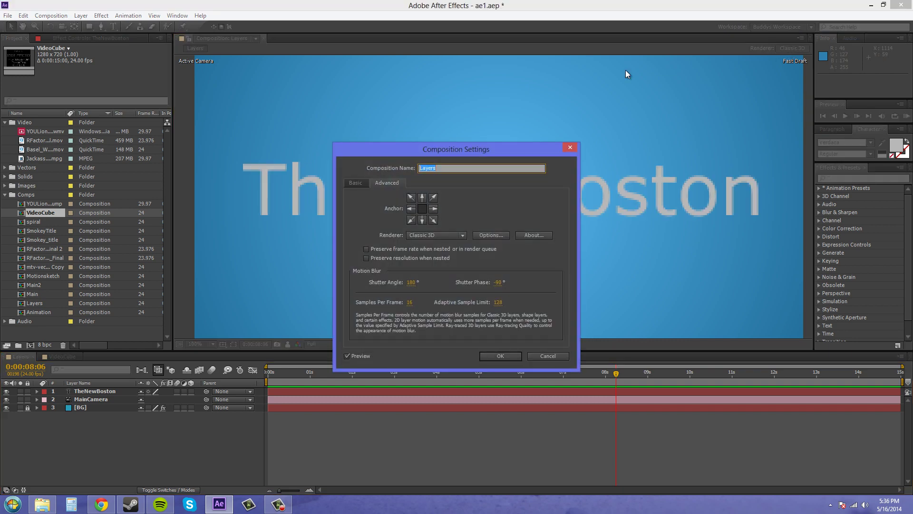
pyautogui.click(352, 183)
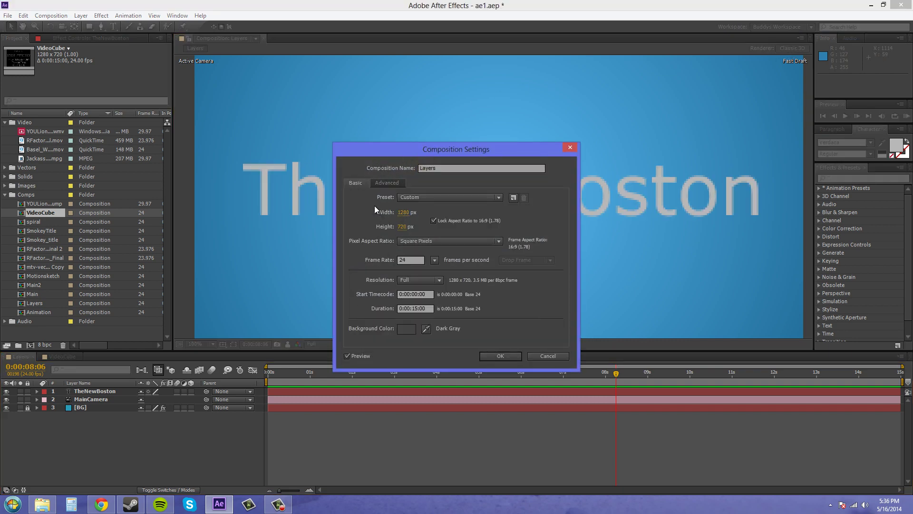
pyautogui.click(383, 183)
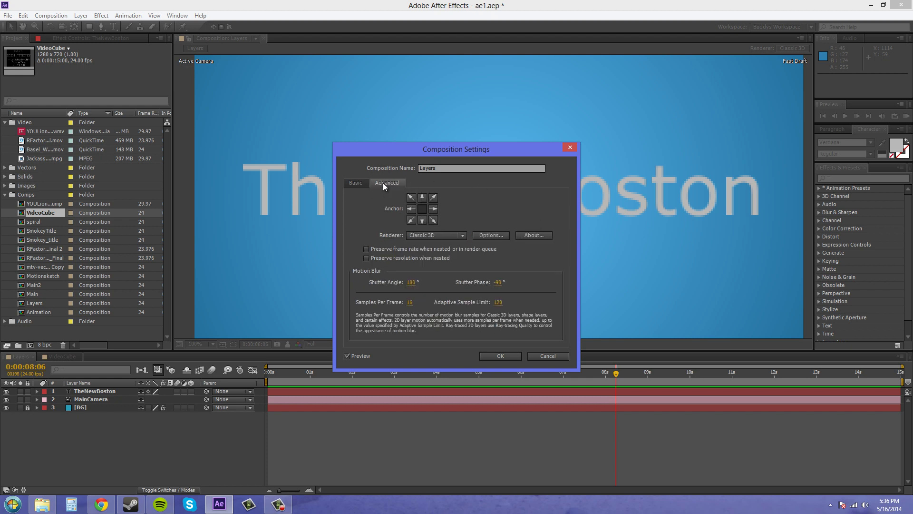
pyautogui.click(448, 235)
pyautogui.click(442, 256)
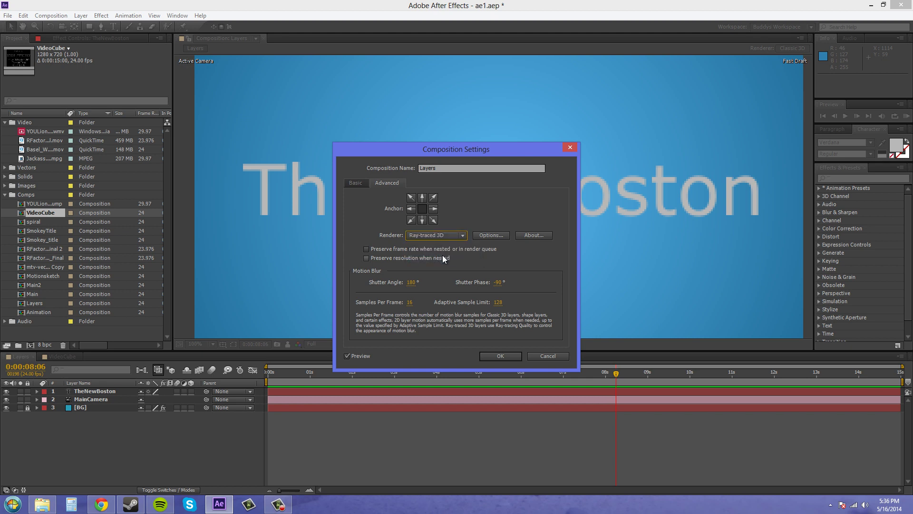
pyautogui.click(501, 356)
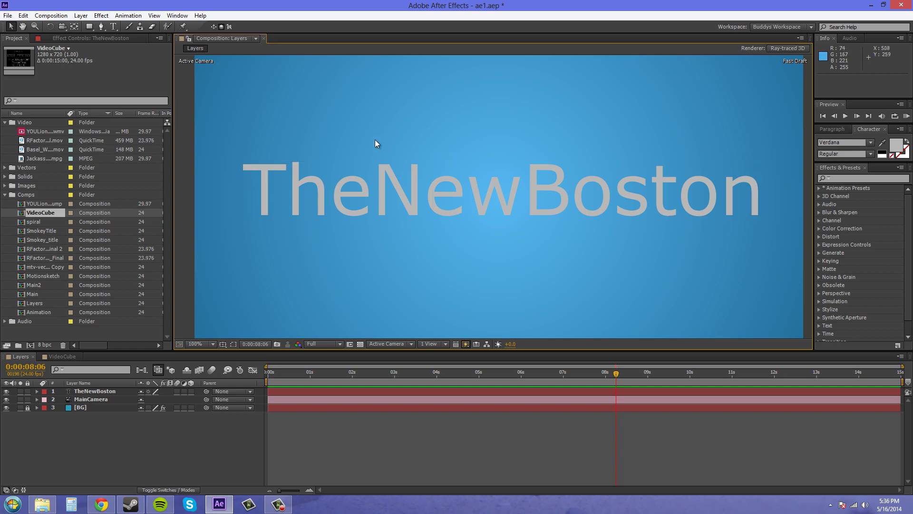
# Turn on the 3D switch for the TheNewBoston text layer.
pyautogui.click(191, 391)
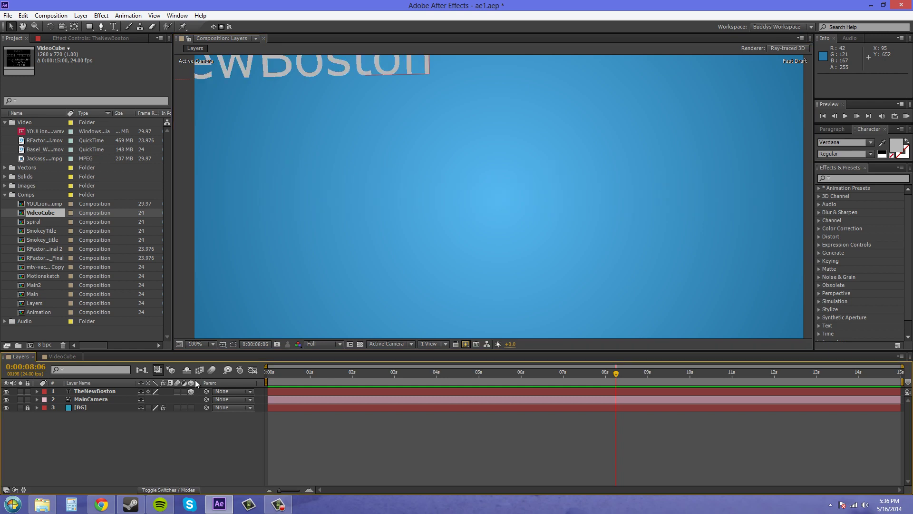
pyautogui.press(',')
pyautogui.press('.')
pyautogui.press(',')
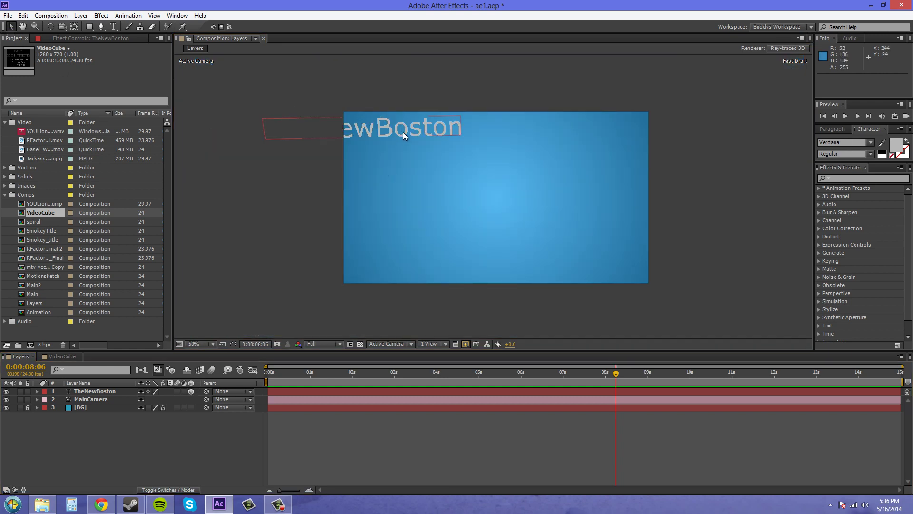
pyautogui.moveTo(404, 132); pyautogui.dragTo(490, 187)
pyautogui.hotkey('ctrl', 'z')
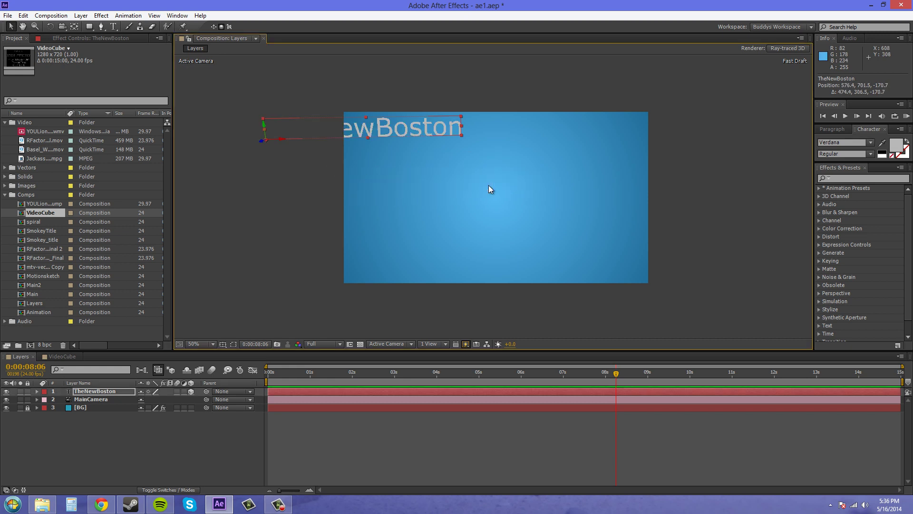
# Delete MainCamera and create a new camera layer named '3D'.
pyautogui.click(94, 402)
pyautogui.press('Delete')
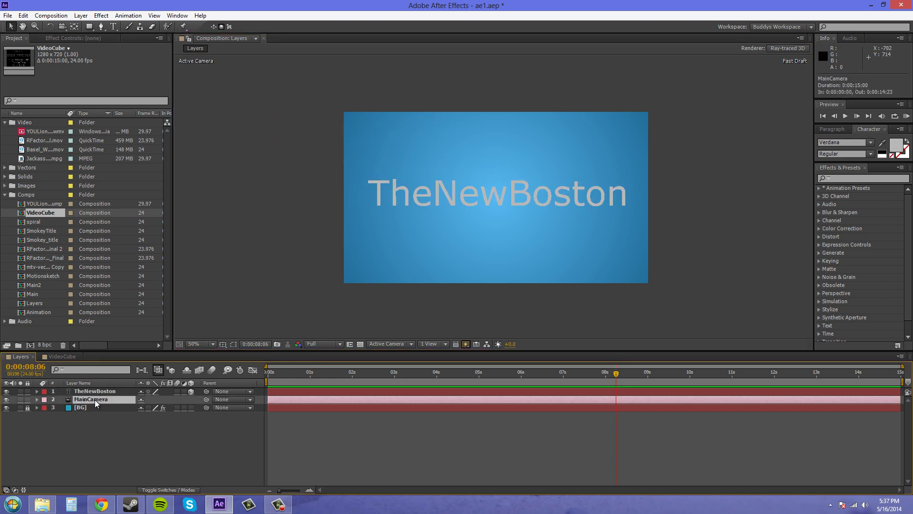
pyautogui.click(80, 15)
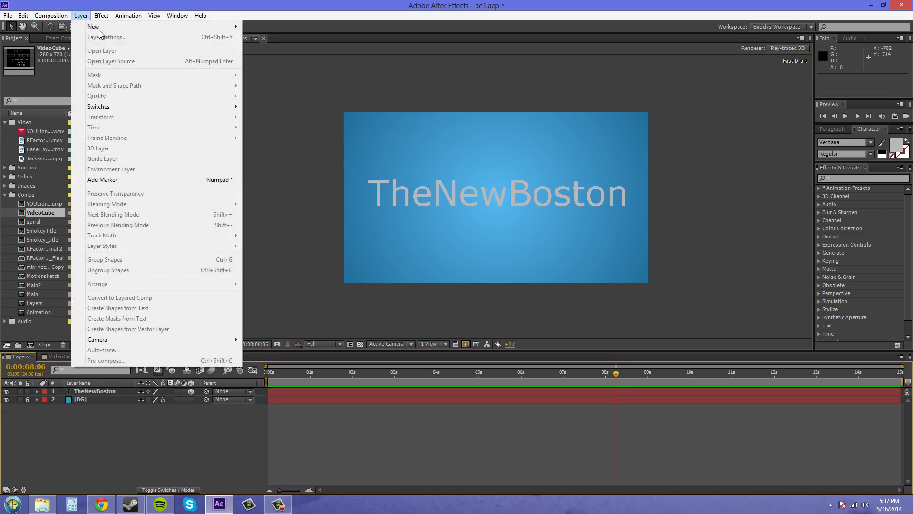
pyautogui.moveTo(110, 28)
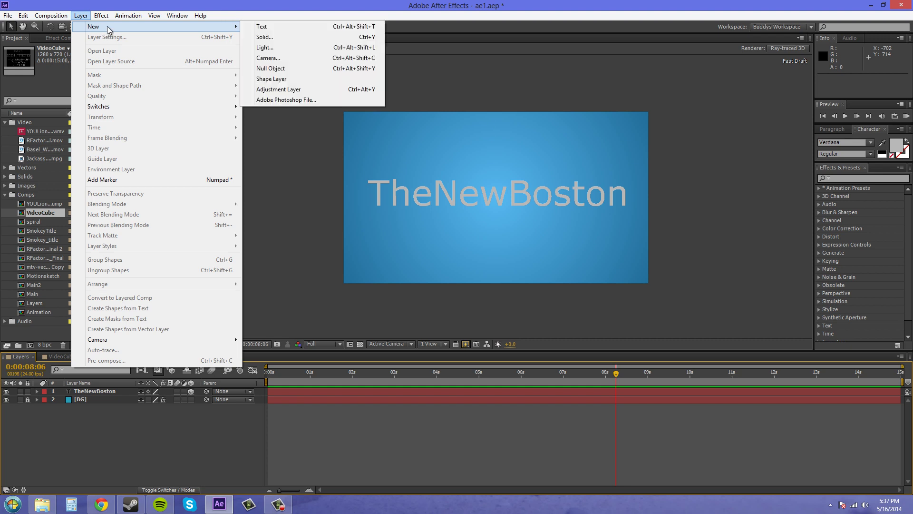
pyautogui.click(272, 59)
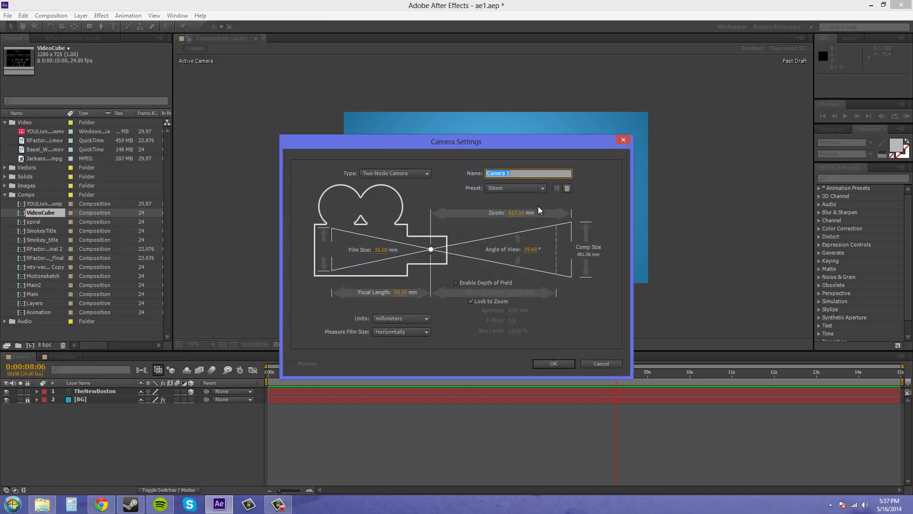
pyautogui.press('BackSpace')
pyautogui.write('3D')
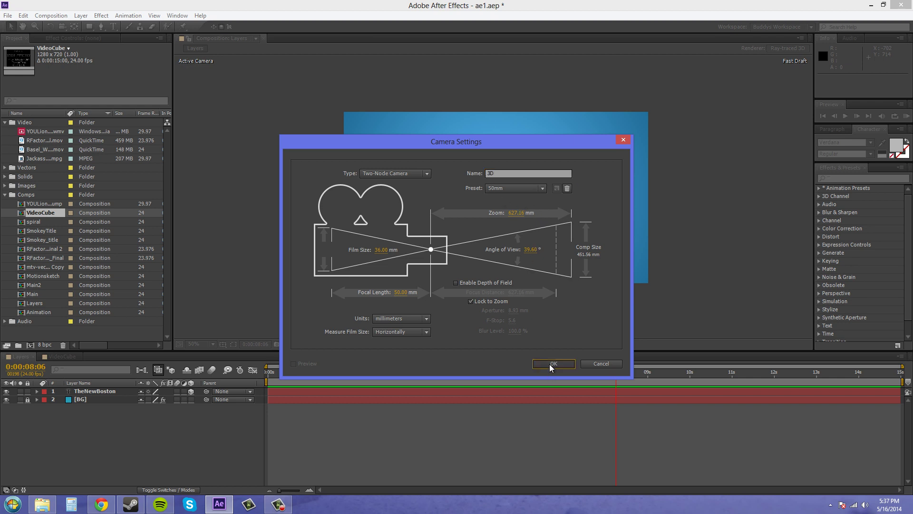
pyautogui.click(552, 364)
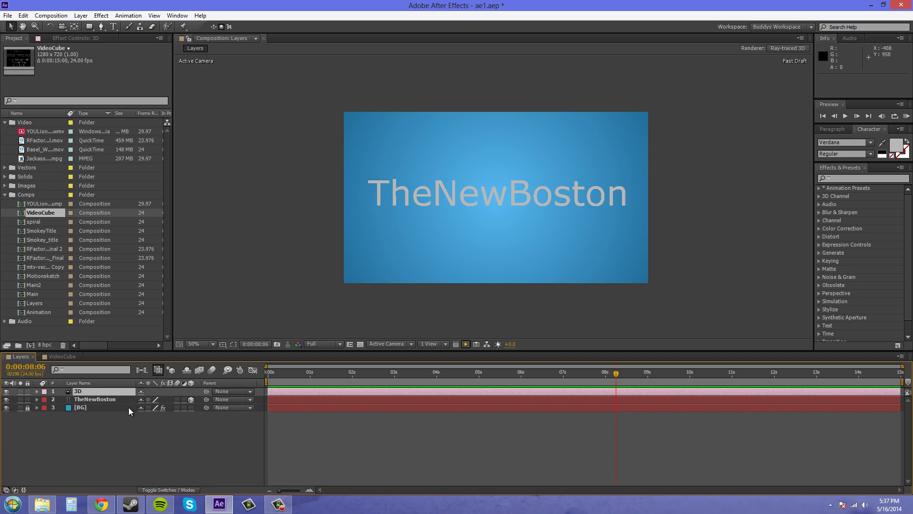
# In Geometry Options, give the text an Angular bevel and an Extrusion Depth of 20.
pyautogui.click(94, 400)
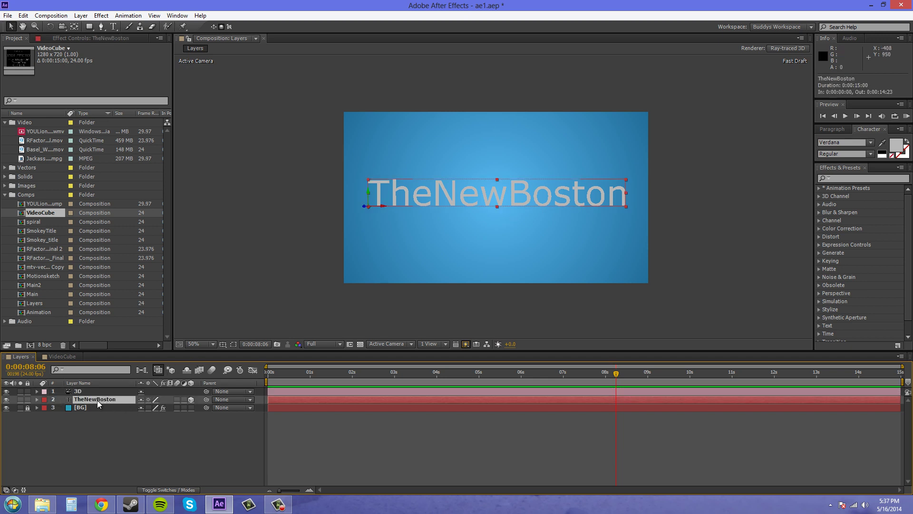
pyautogui.click(37, 399)
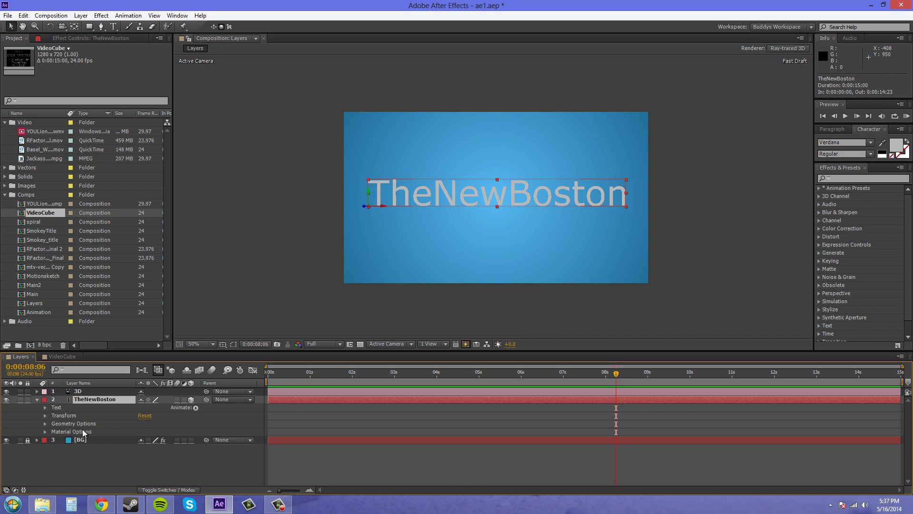
pyautogui.click(45, 424)
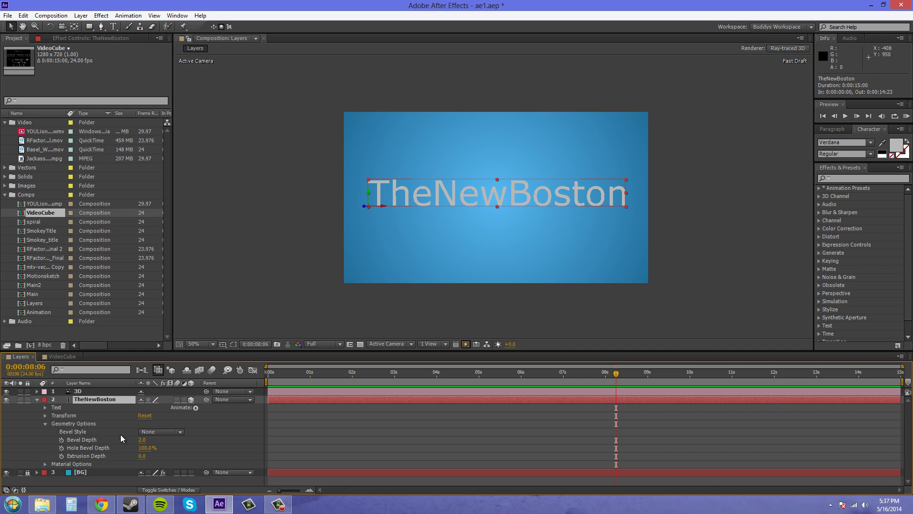
pyautogui.click(157, 434)
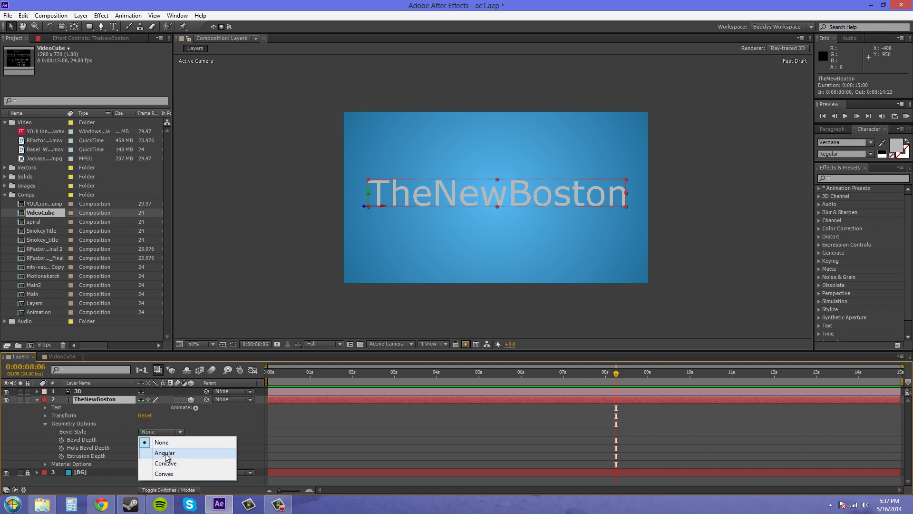
pyautogui.click(166, 454)
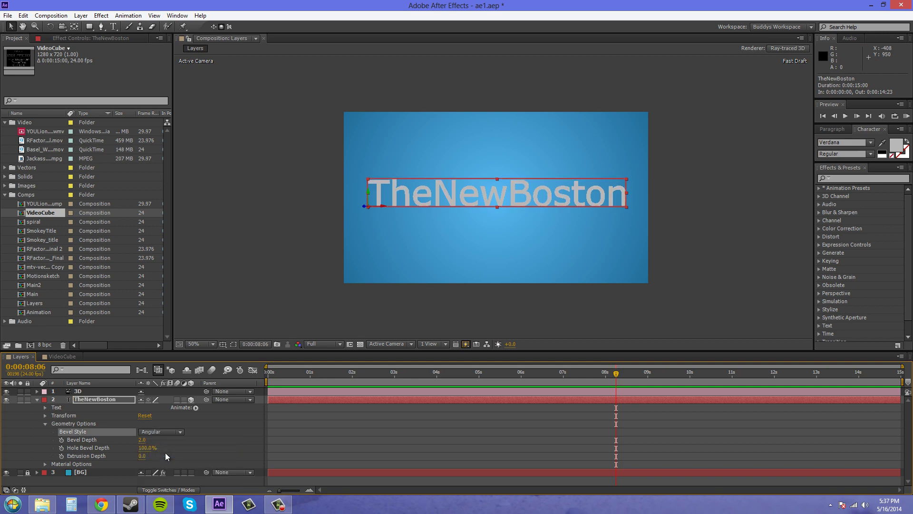
pyautogui.click(141, 456)
pyautogui.write('20')
pyautogui.press('Return')
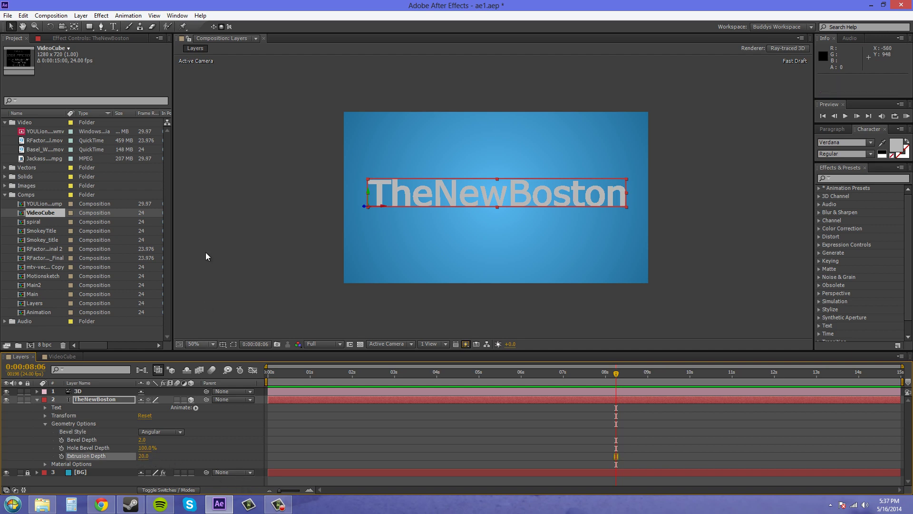
# Orbit the 3D camera so the text appears tilted in perspective.
pyautogui.click(62, 26)
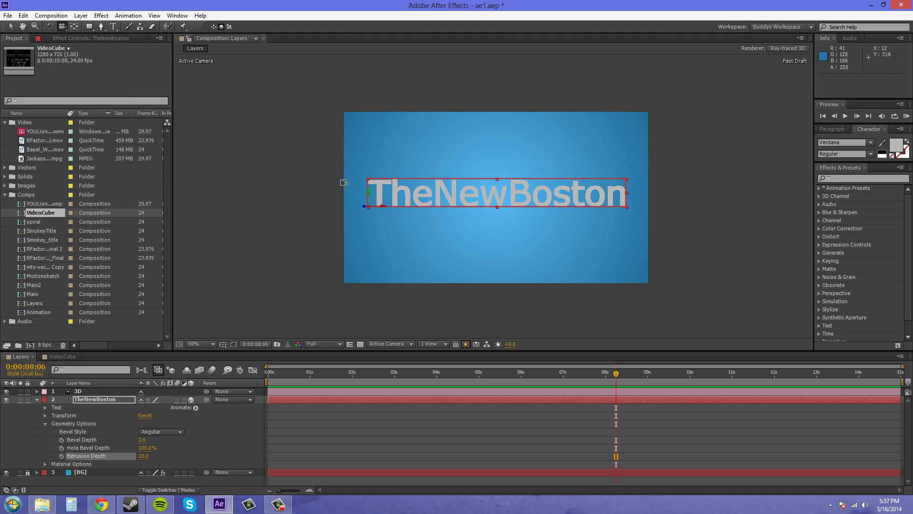
pyautogui.moveTo(413, 177); pyautogui.dragTo(457, 189)
pyautogui.press('v')
pyautogui.click(688, 207)
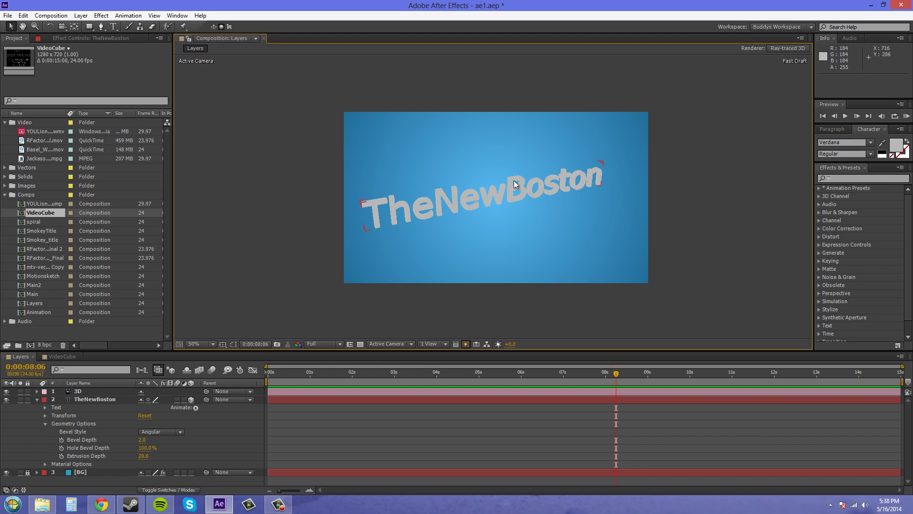
# Add a new point light layer with default settings and inspect the lit text.
pyautogui.click(81, 17)
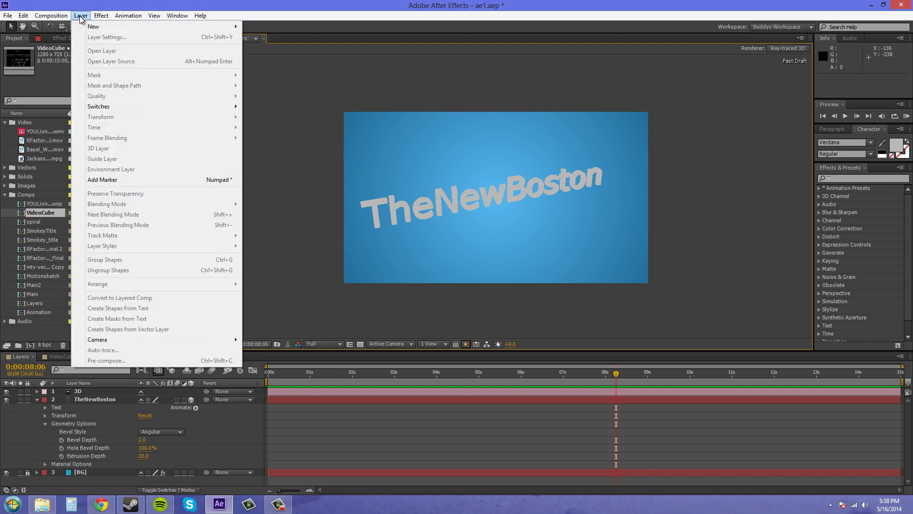
pyautogui.moveTo(95, 27)
pyautogui.click(275, 50)
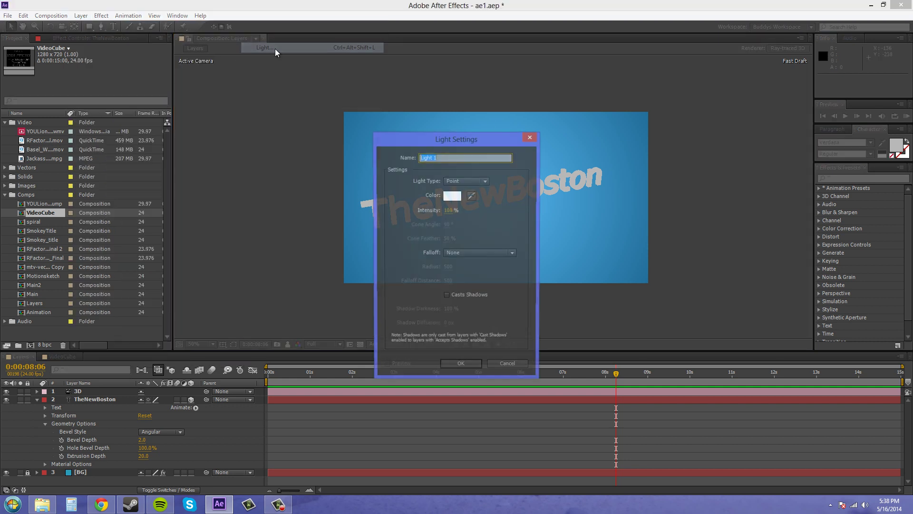
pyautogui.click(461, 366)
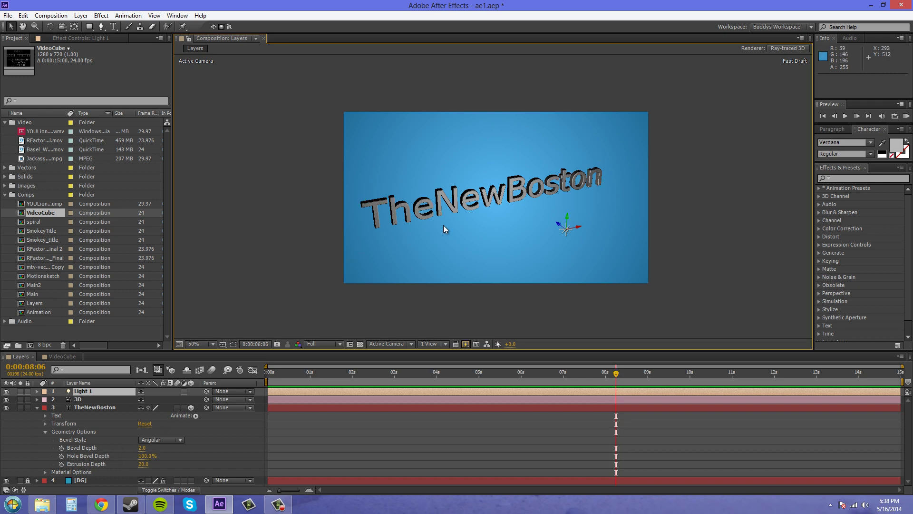
pyautogui.scroll(2, 458, 220)
pyautogui.moveTo(509, 270); pyautogui.dragTo(520, 267)
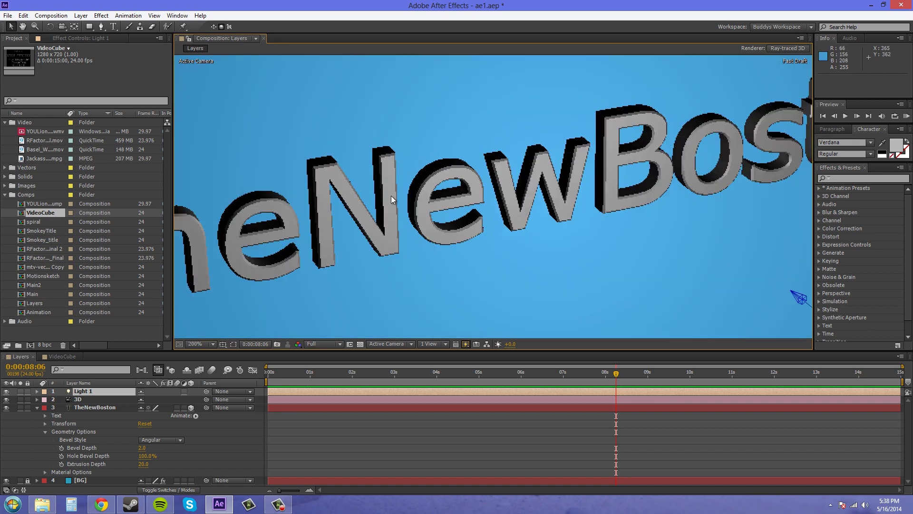
pyautogui.scroll(2, 380, 195)
pyautogui.moveTo(380, 195); pyautogui.dragTo(492, 224)
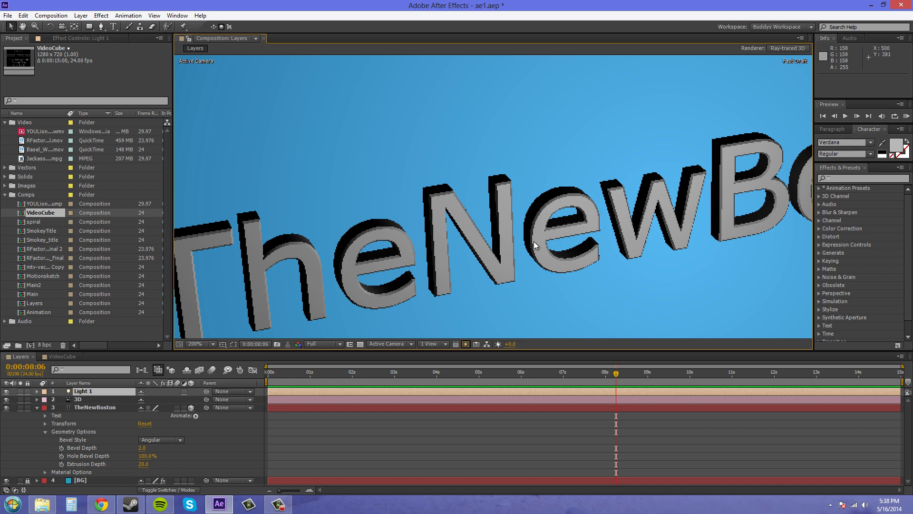
pyautogui.press(',')
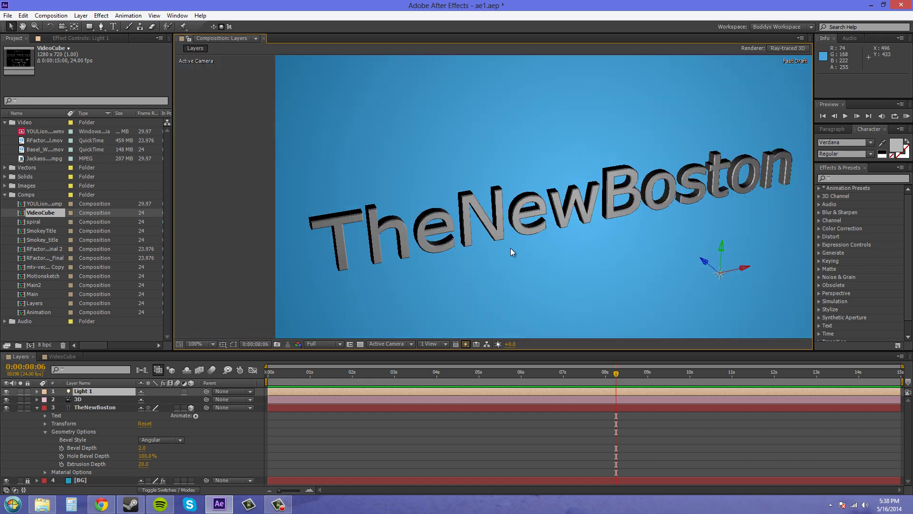
pyautogui.moveTo(510, 250); pyautogui.dragTo(489, 249)
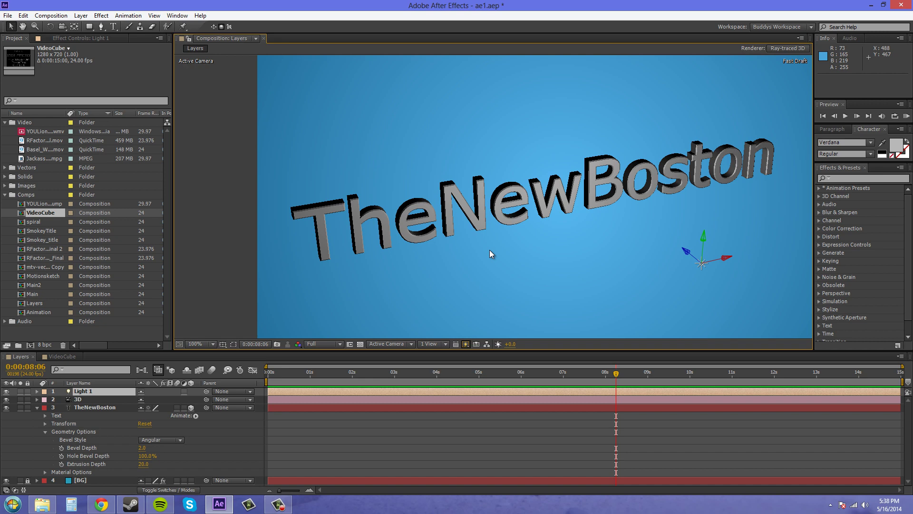
pyautogui.moveTo(456, 267); pyautogui.dragTo(422, 269)
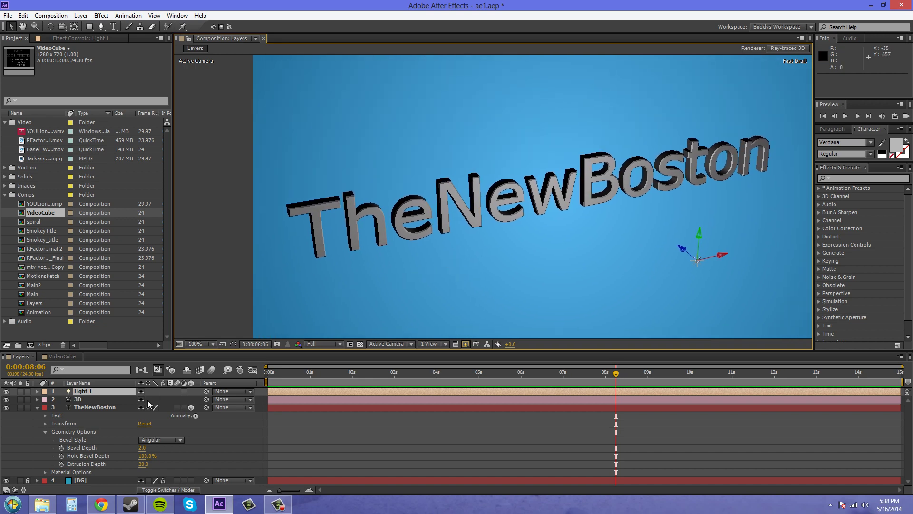
# Set the text's Bevel Depth to 10, then lower it to 5.
pyautogui.click(76, 450)
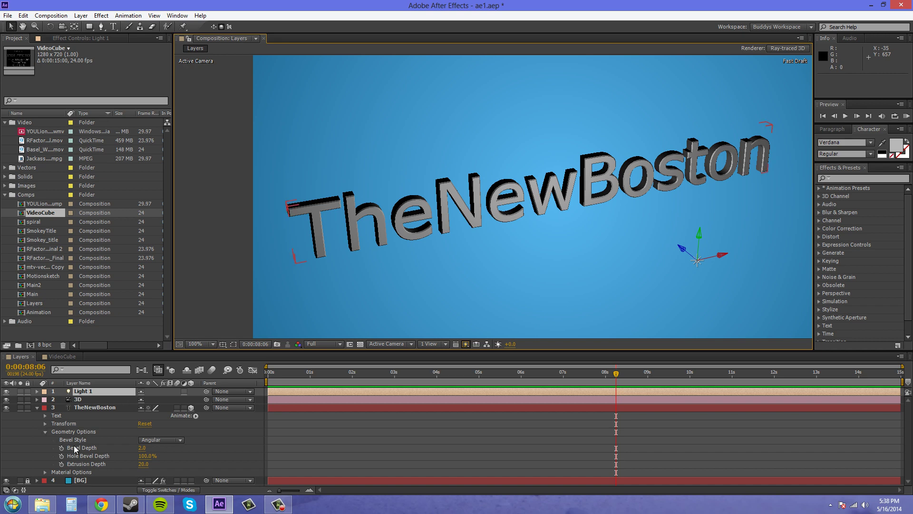
pyautogui.click(142, 448)
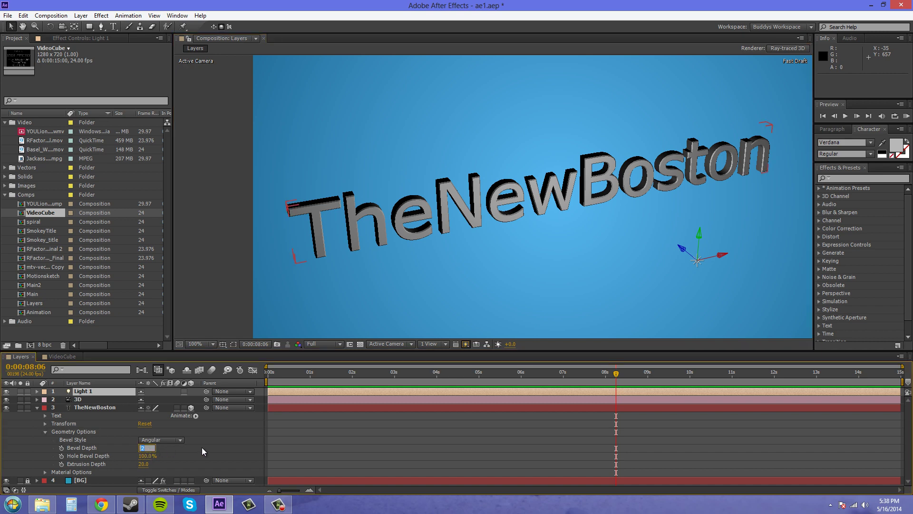
pyautogui.write('10')
pyautogui.press('Return')
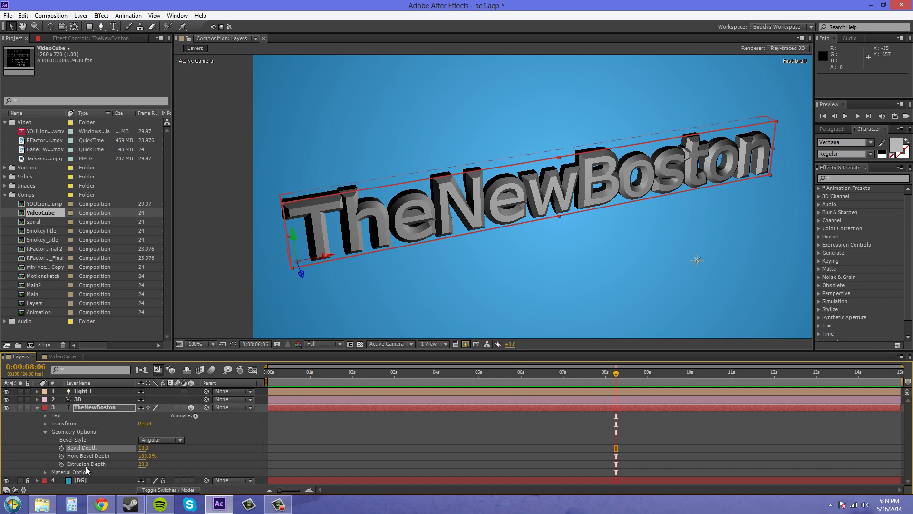
pyautogui.click(143, 448)
pyautogui.write('5')
pyautogui.press('Return')
pyautogui.click(522, 296)
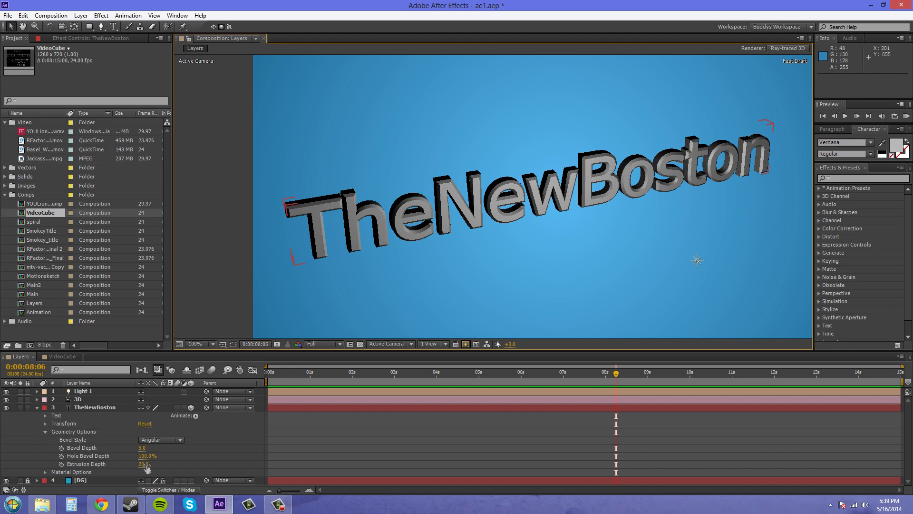
# Try the Concave bevel style, then settle on Convex and zoom to inspect.
pyautogui.click(162, 440)
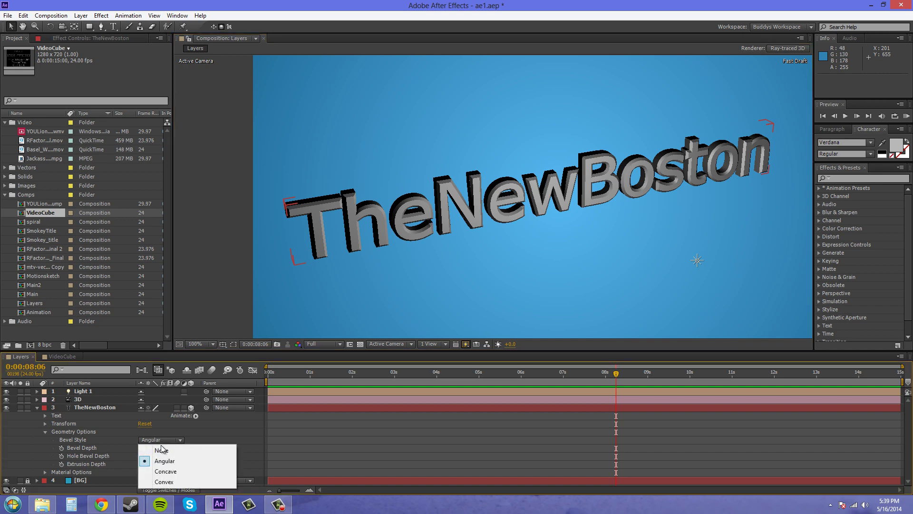
pyautogui.click(164, 470)
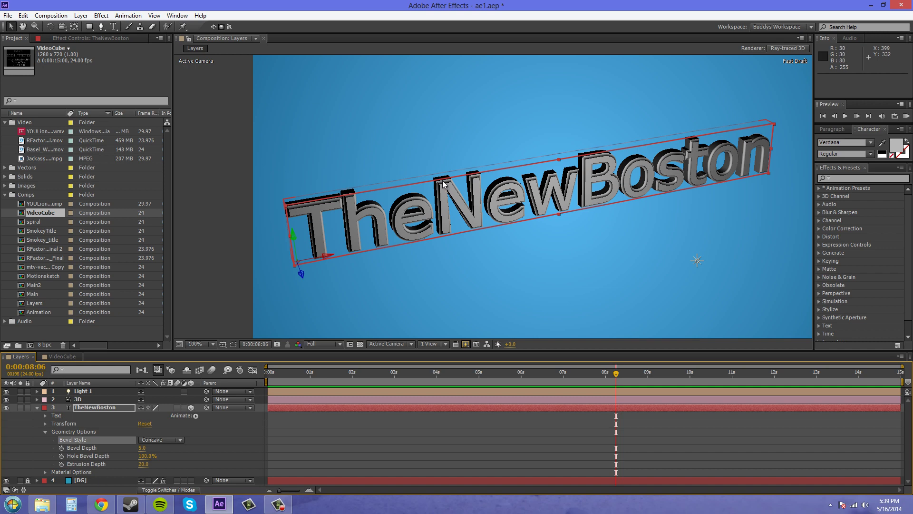
pyautogui.click(171, 440)
pyautogui.click(166, 482)
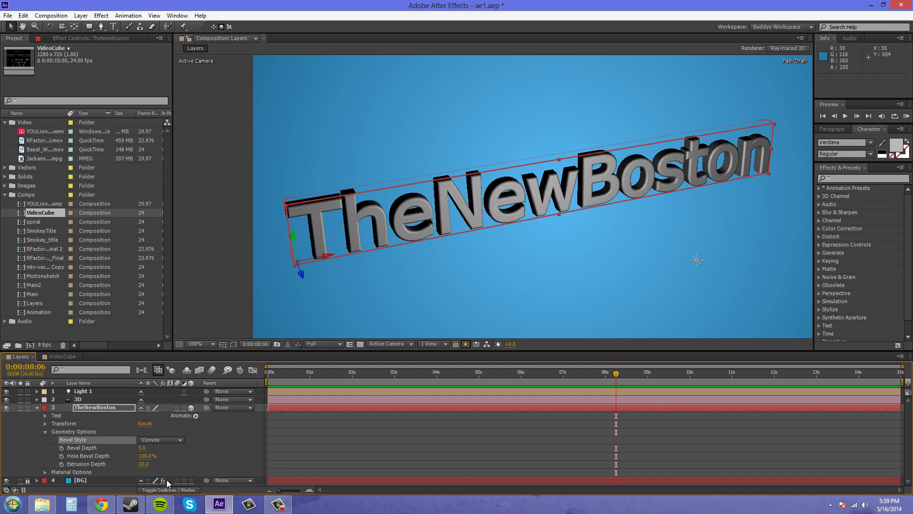
pyautogui.scroll(2, 362, 188)
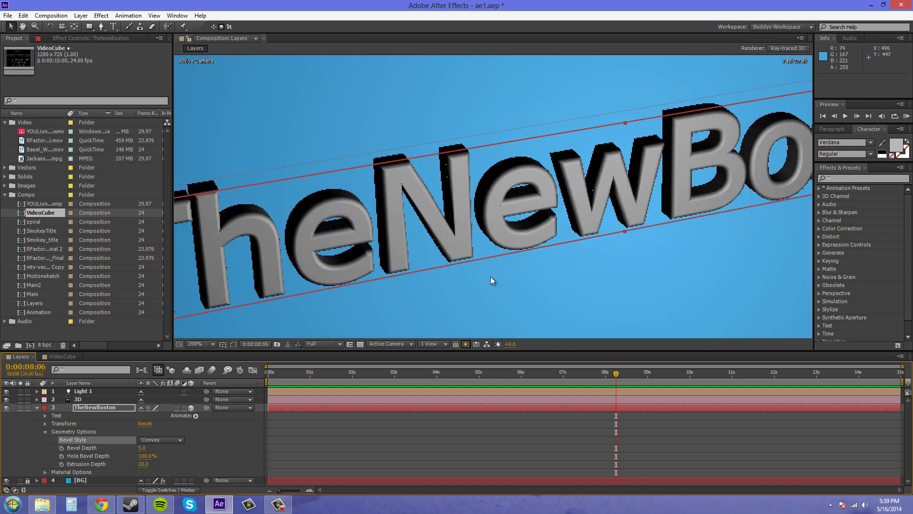
pyautogui.scroll(-2, 428, 143)
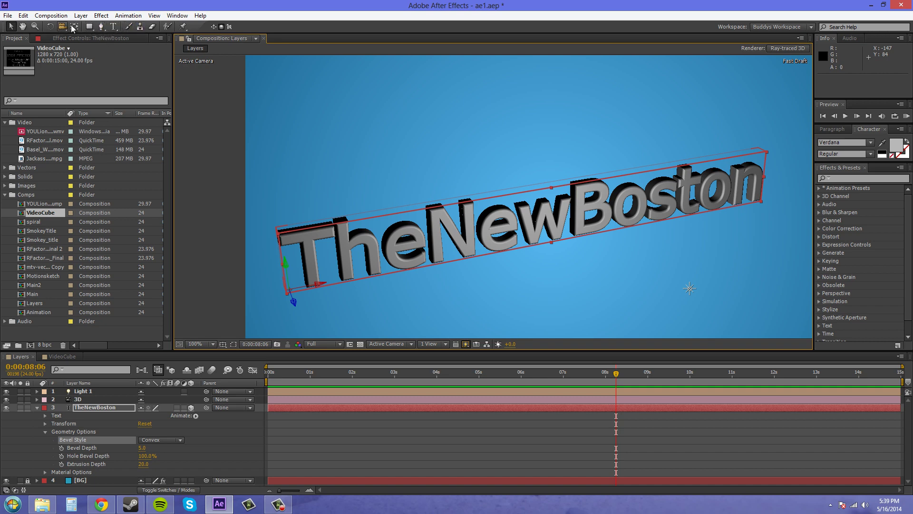
pyautogui.click(101, 27)
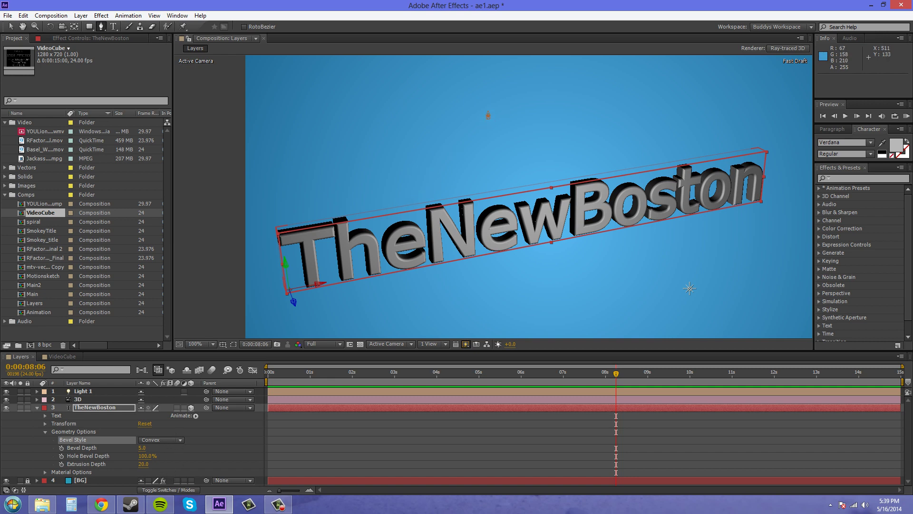
pyautogui.click(499, 98)
pyautogui.moveTo(503, 101); pyautogui.dragTo(514, 138)
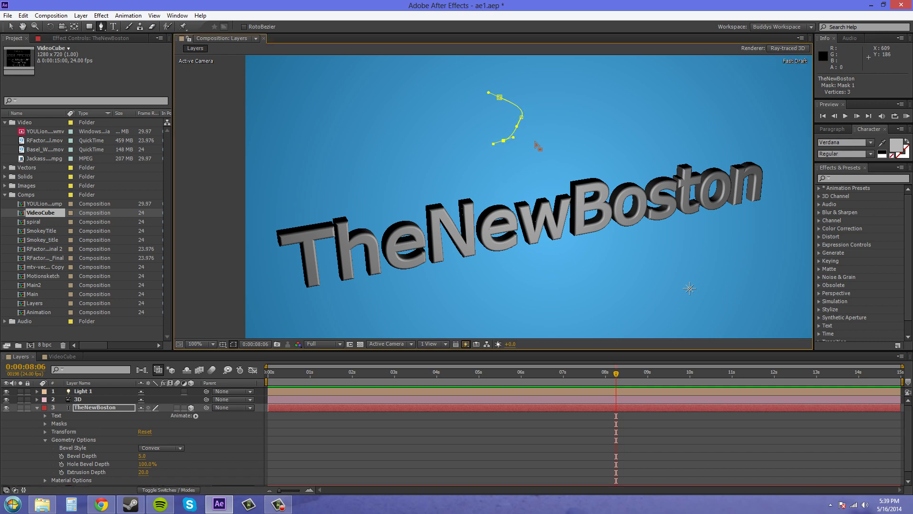
pyautogui.hotkey('ctrl', 'z')
pyautogui.hotkey('ctrl', 'z')
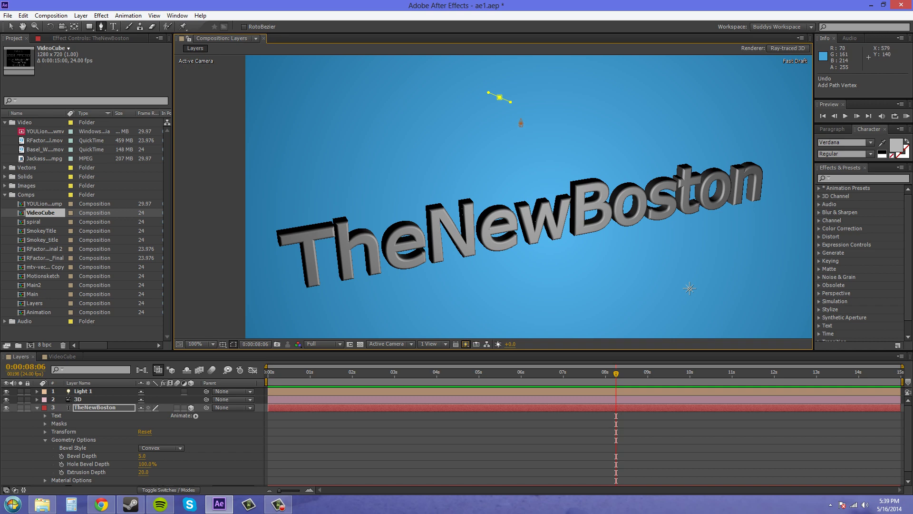
pyautogui.click(522, 120)
pyautogui.click(522, 126)
pyautogui.moveTo(499, 142); pyautogui.dragTo(489, 147)
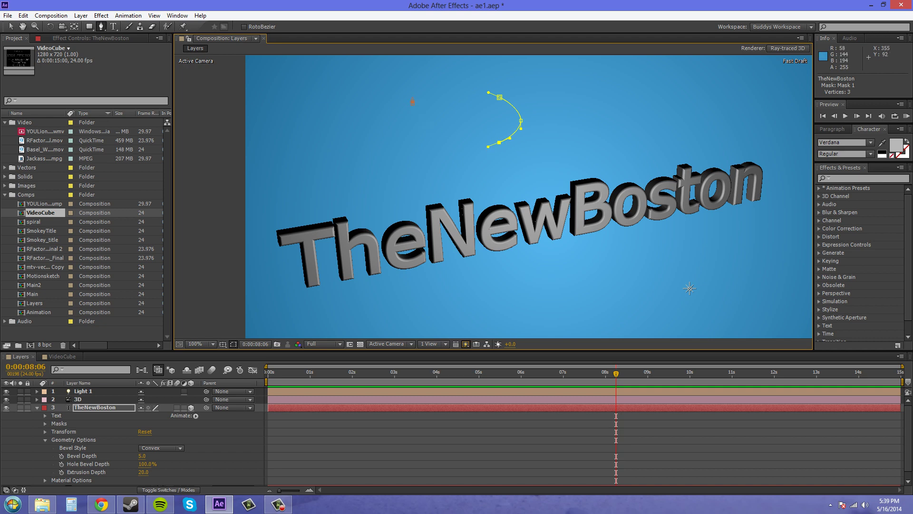
pyautogui.click(10, 26)
pyautogui.click(102, 27)
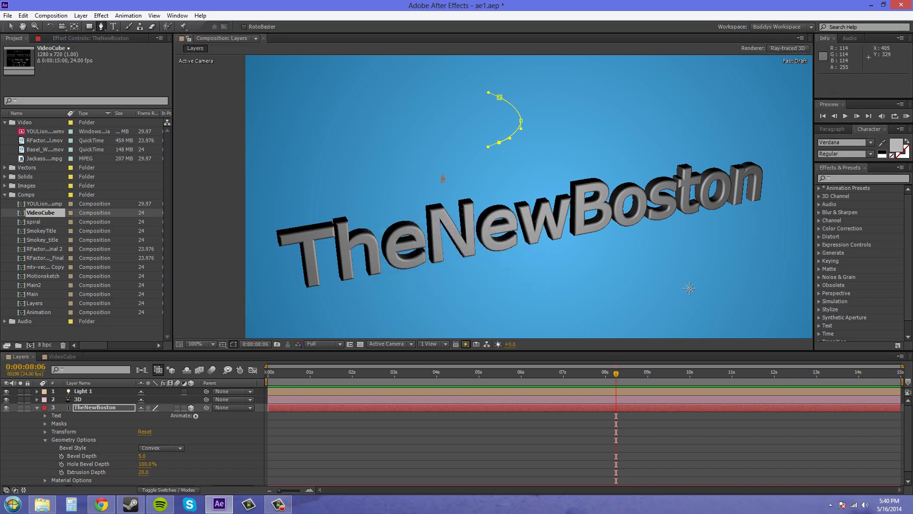
pyautogui.moveTo(432, 93); pyautogui.dragTo(418, 97)
pyautogui.hotkey('ctrl', 'z')
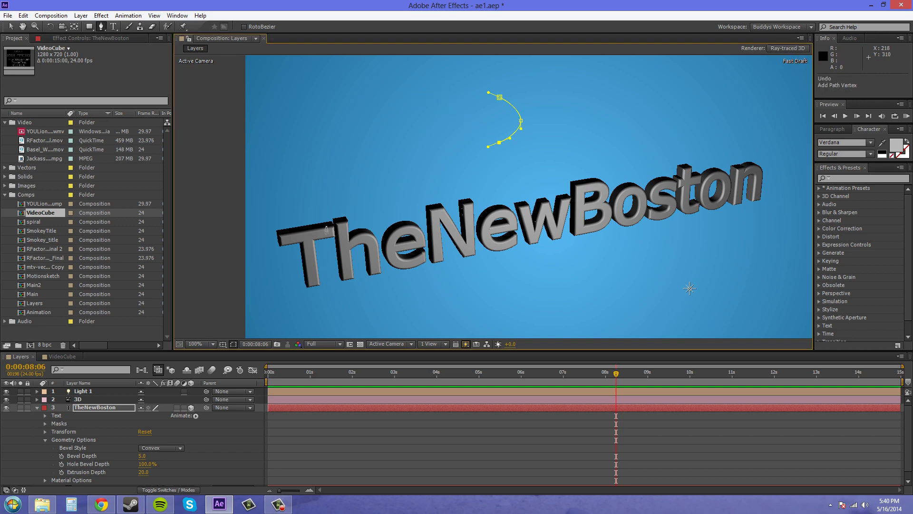
pyautogui.click(68, 410)
pyautogui.click(373, 134)
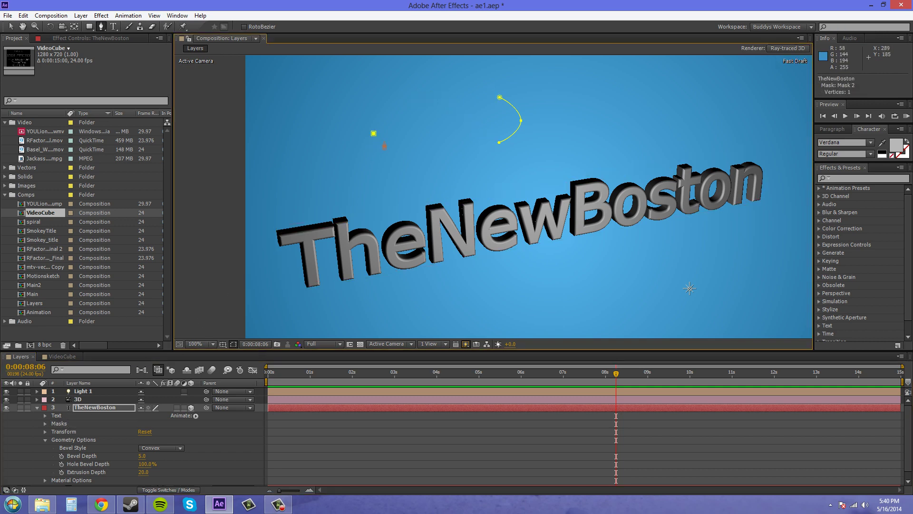
pyautogui.moveTo(352, 161); pyautogui.dragTo(392, 184)
pyautogui.click(387, 184)
pyautogui.hotkey('ctrl', 'z')
pyautogui.hotkey('ctrl', 'z')
pyautogui.hotkey('ctrl', 'z')
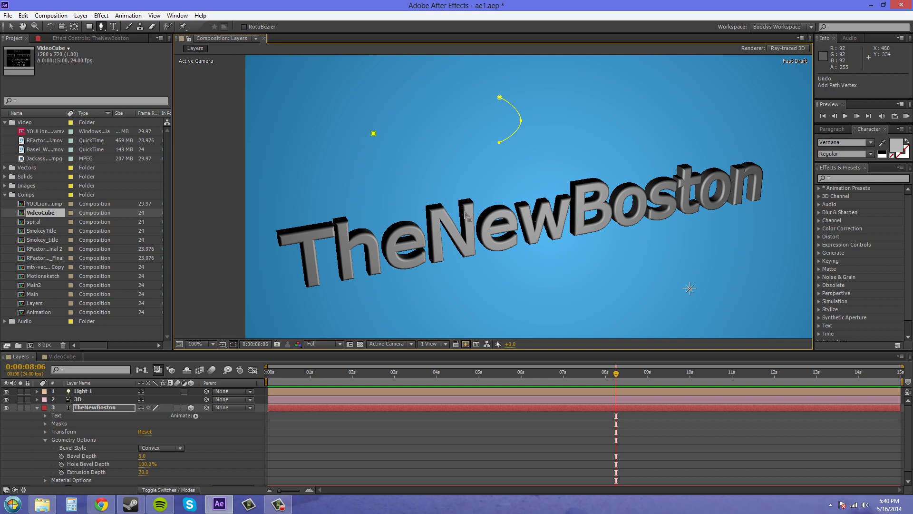
pyautogui.hotkey('ctrl', 'z')
pyautogui.hotkey('ctrl', 'z')
pyautogui.hotkey('ctrl', 'z')
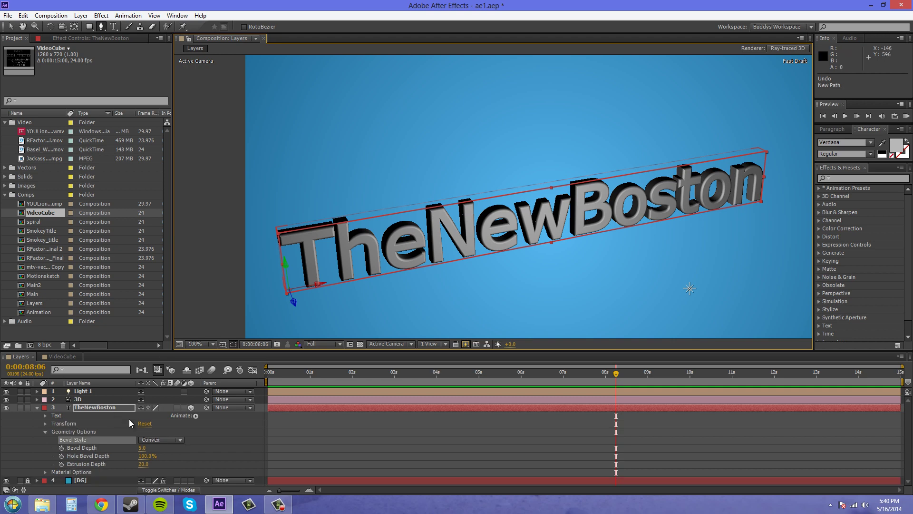
# Set the bevel style back to Angular and Hole Bevel Depth to 64%, then collapse Geometry Options.
pyautogui.click(164, 441)
pyautogui.click(157, 456)
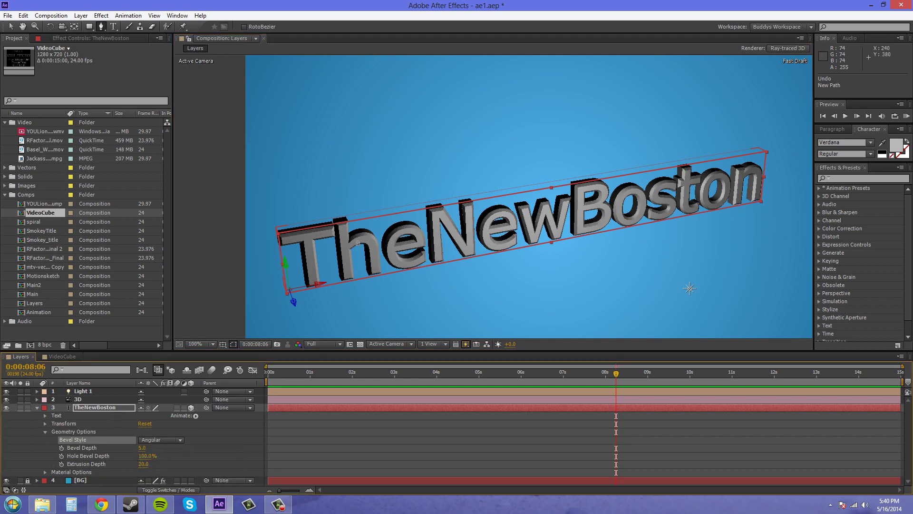
pyautogui.press('v')
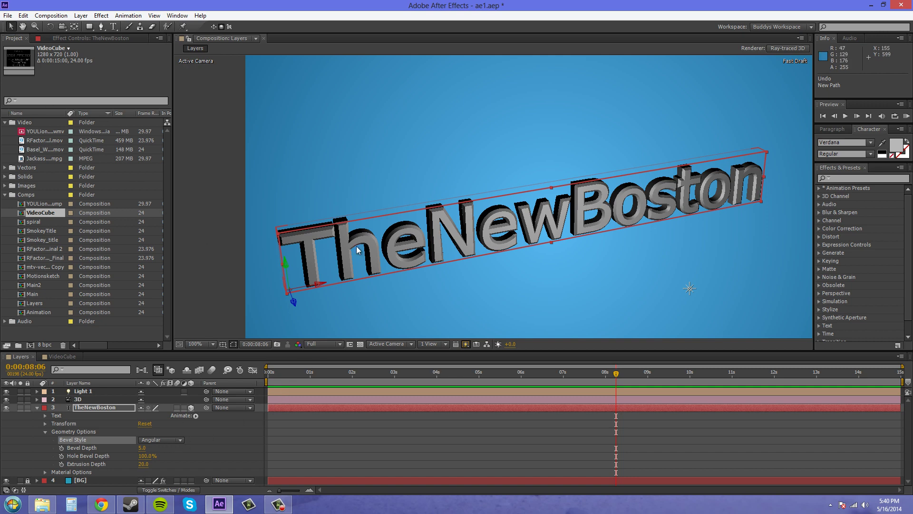
pyautogui.moveTo(521, 188); pyautogui.dragTo(559, 183)
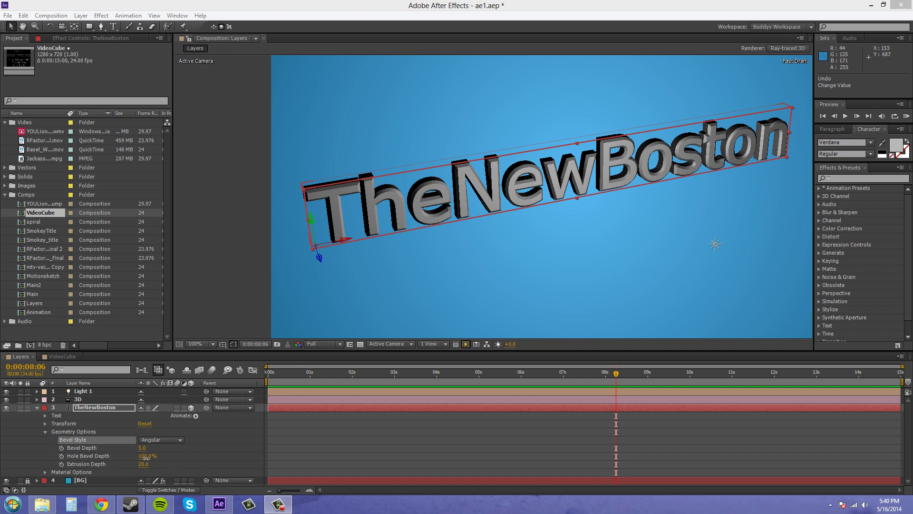
pyautogui.moveTo(145, 455)
pyautogui.mouseDown()
pyautogui.moveTo(107, 462)
pyautogui.moveTo(132, 461)
pyautogui.mouseUp()
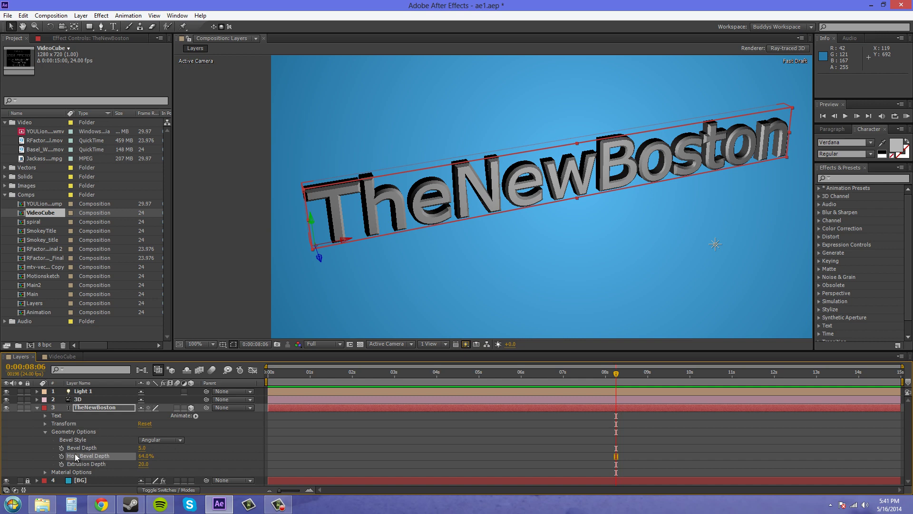
pyautogui.click(46, 432)
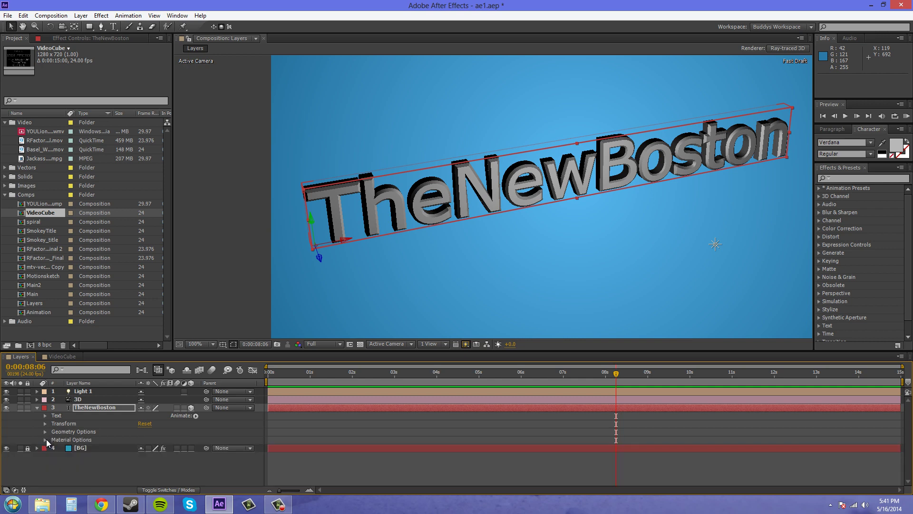
# In Material Options, set Diffuse to 67% and Specular Intensity to 33%.
pyautogui.click(45, 440)
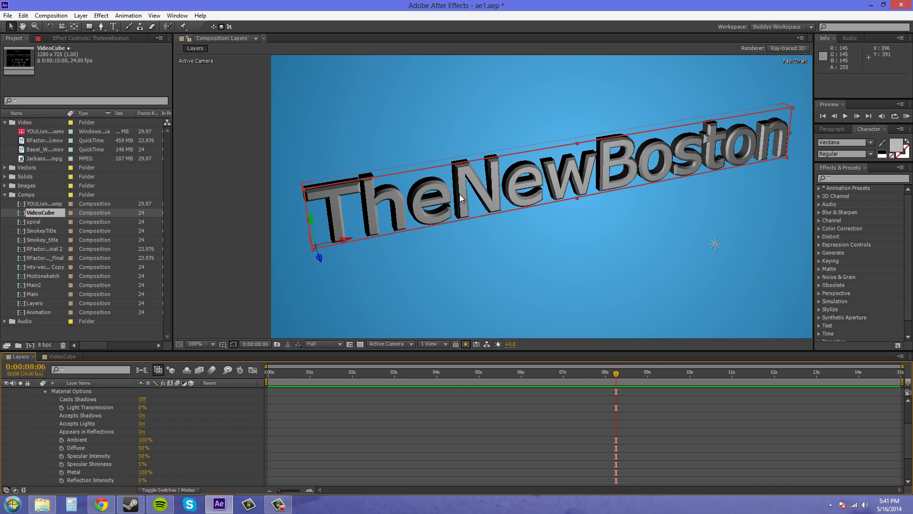
pyautogui.scroll(-1, 187, 437)
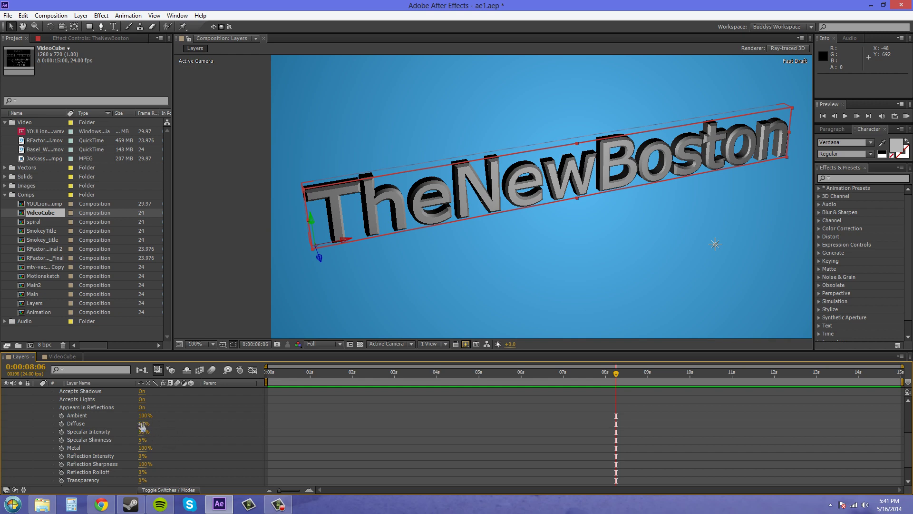
pyautogui.moveTo(146, 423); pyautogui.dragTo(145, 426)
pyautogui.moveTo(142, 429)
pyautogui.mouseDown()
pyautogui.moveTo(179, 426)
pyautogui.moveTo(69, 427)
pyautogui.moveTo(131, 430)
pyautogui.mouseUp()
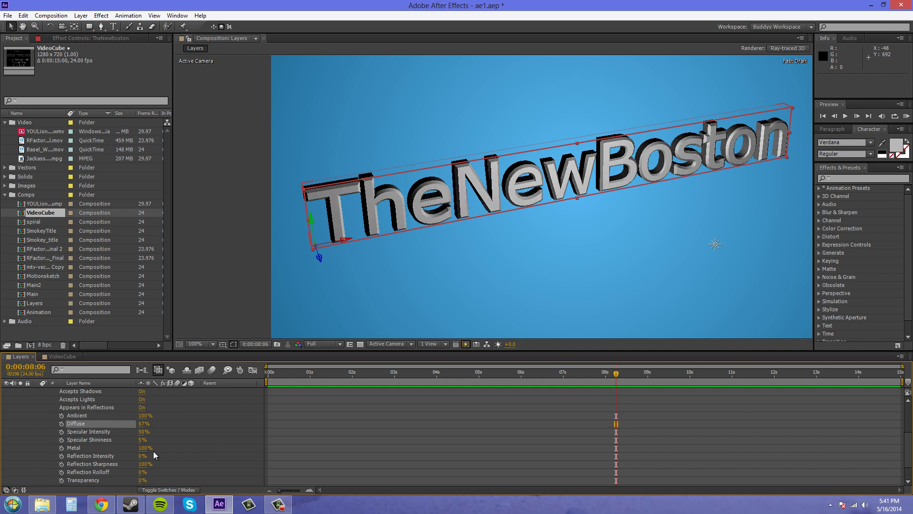
pyautogui.click(97, 434)
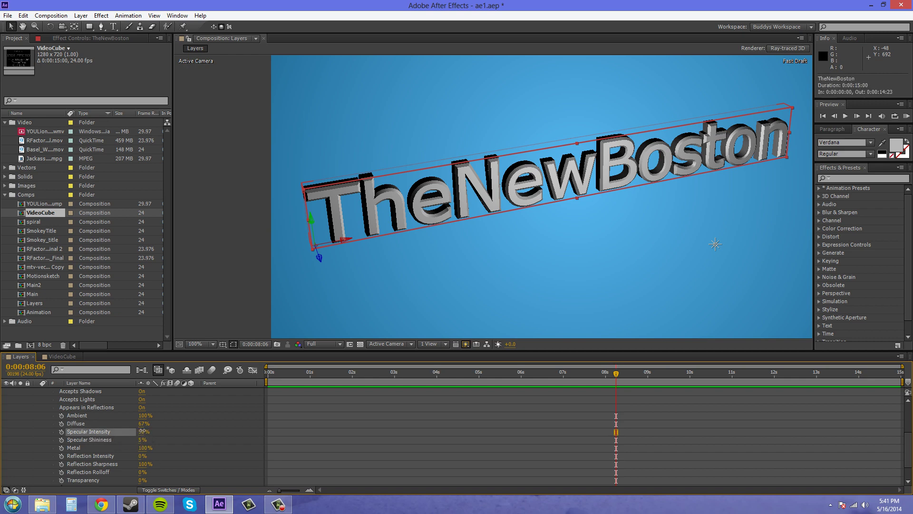
pyautogui.moveTo(143, 431)
pyautogui.mouseDown()
pyautogui.moveTo(150, 431)
pyautogui.moveTo(142, 432)
pyautogui.mouseUp()
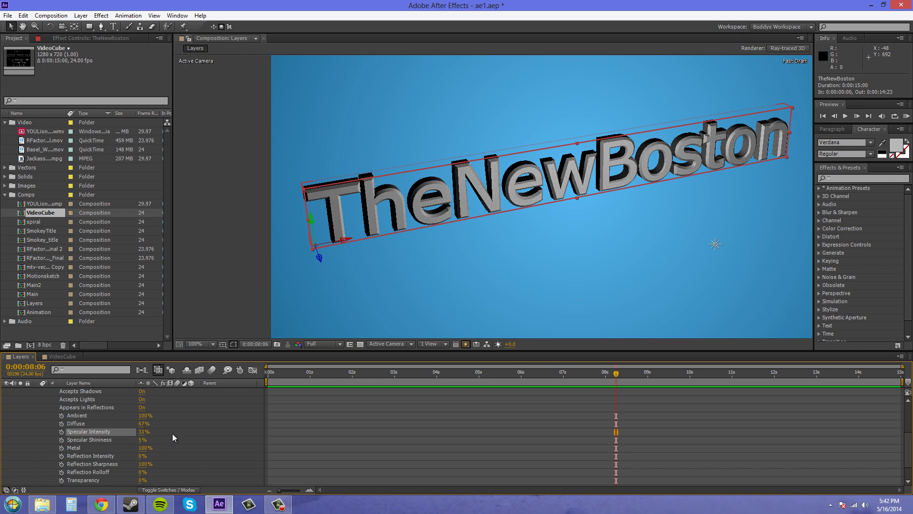
pyautogui.scroll(-1, 174, 438)
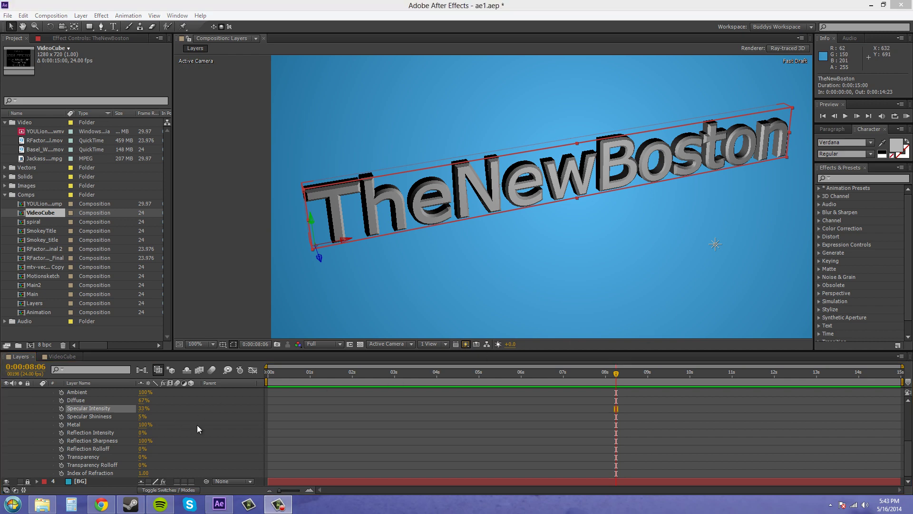
# Collapse Material Options and add a Front Color RGB animator to the text.
pyautogui.scroll(3, 196, 428)
pyautogui.scroll(2, 128, 430)
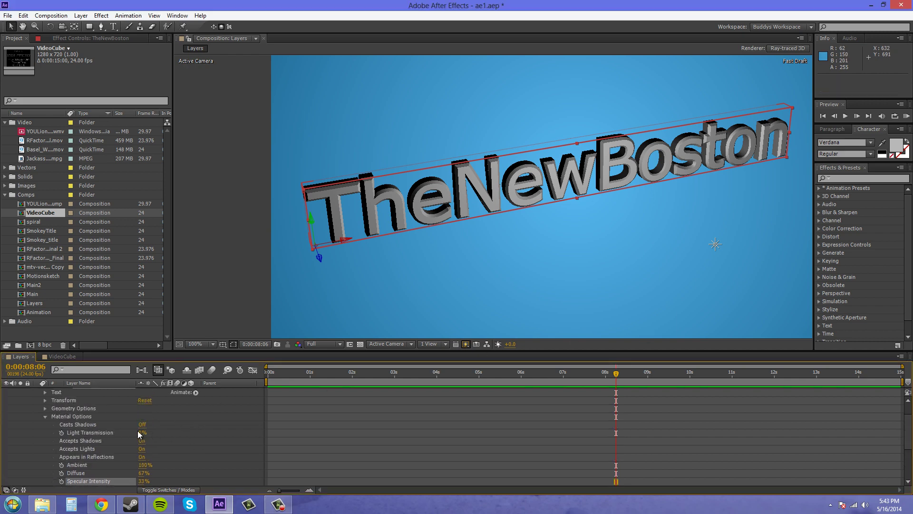
pyautogui.click(46, 417)
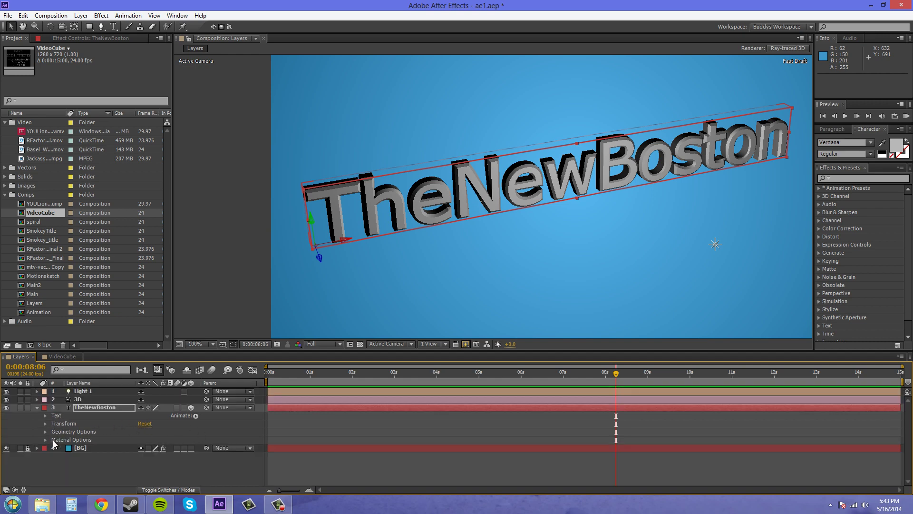
pyautogui.click(195, 416)
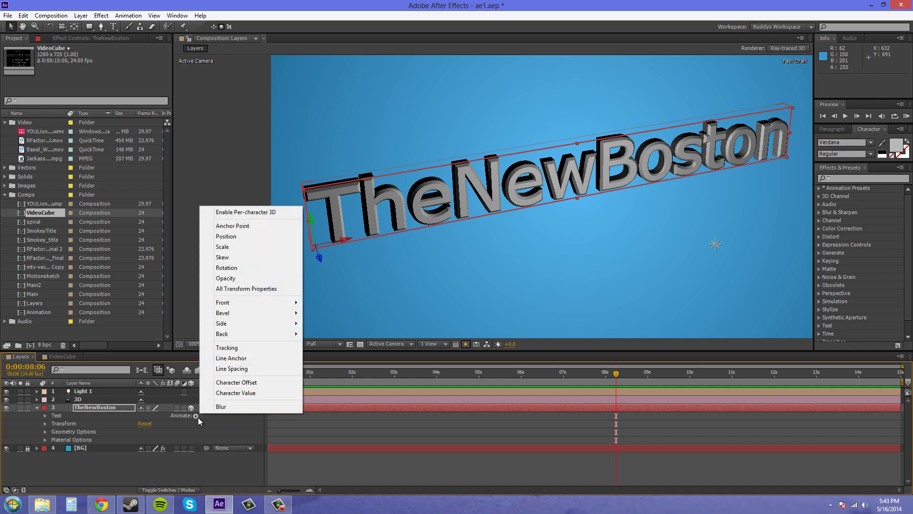
pyautogui.moveTo(252, 304)
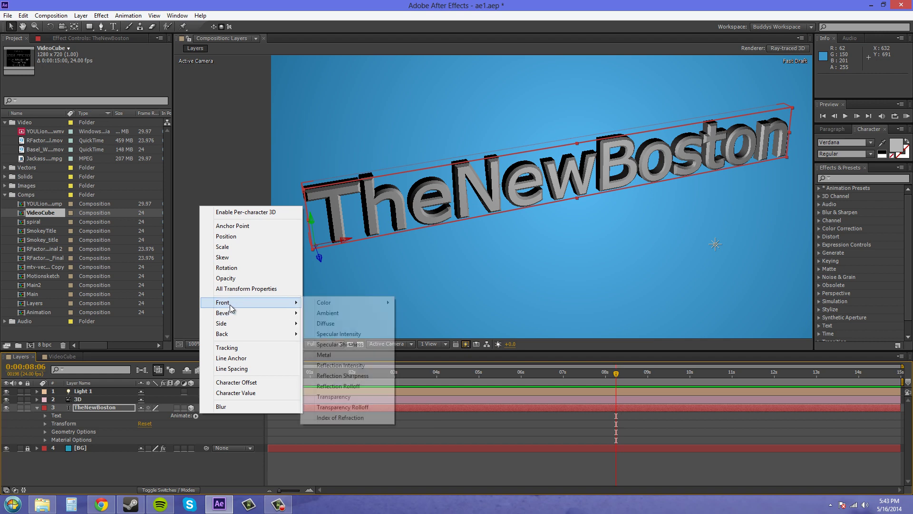
pyautogui.moveTo(240, 323)
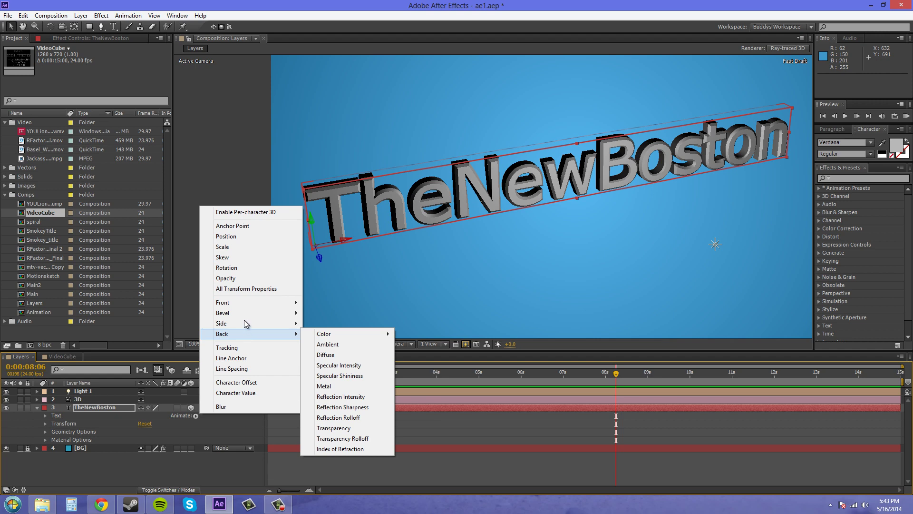
pyautogui.moveTo(299, 307)
pyautogui.moveTo(337, 307)
pyautogui.click(410, 302)
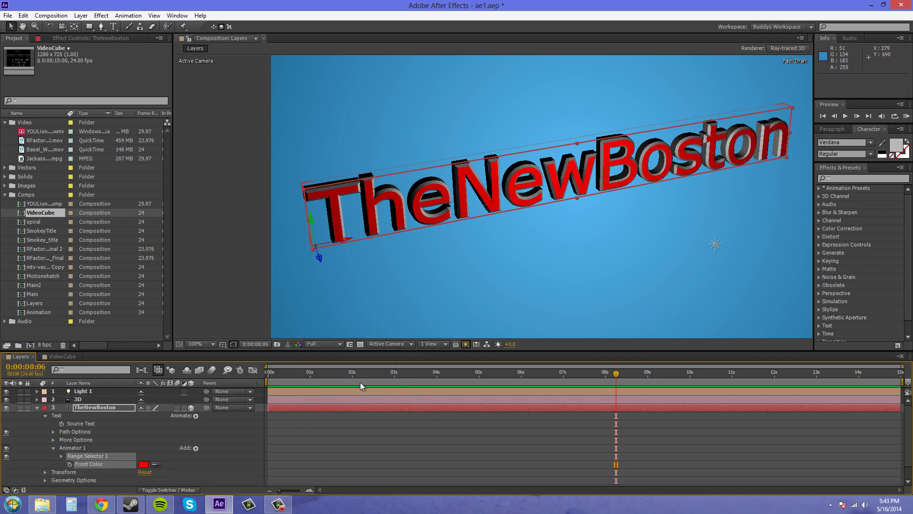
# Set the animator's Front Color to green (#2BAD62).
pyautogui.click(143, 464)
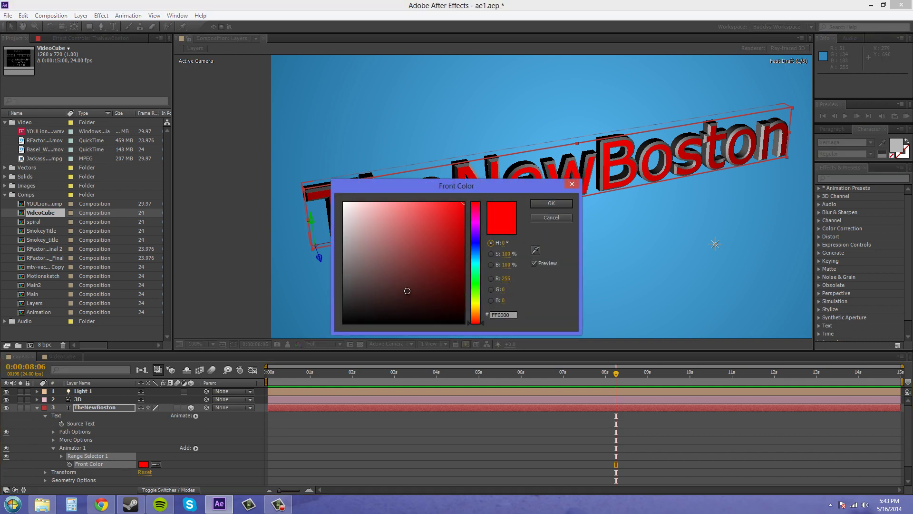
pyautogui.moveTo(410, 285)
pyautogui.mouseDown()
pyautogui.moveTo(448, 286)
pyautogui.moveTo(422, 300)
pyautogui.moveTo(408, 275)
pyautogui.moveTo(349, 236)
pyautogui.moveTo(346, 204)
pyautogui.moveTo(320, 201)
pyautogui.moveTo(347, 292)
pyautogui.moveTo(331, 326)
pyautogui.moveTo(413, 270)
pyautogui.moveTo(433, 241)
pyautogui.mouseUp()
pyautogui.click(477, 247)
pyautogui.click(477, 274)
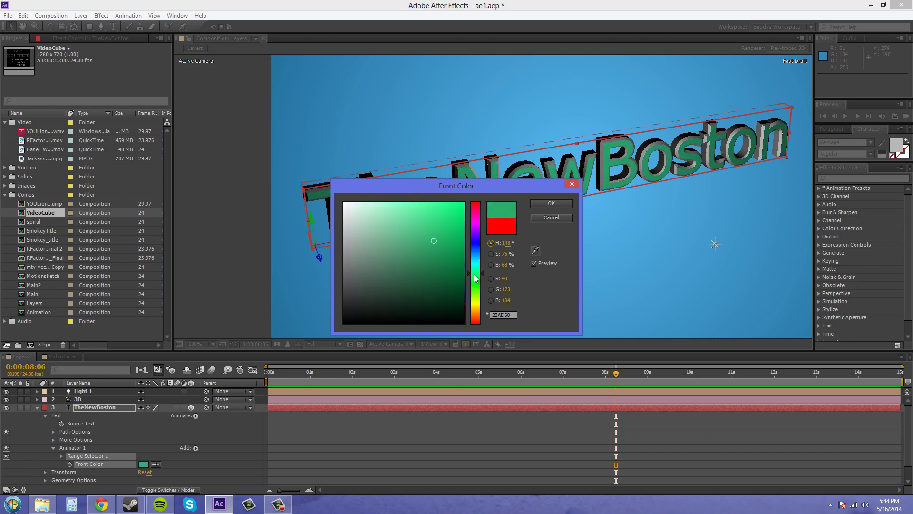
pyautogui.click(552, 203)
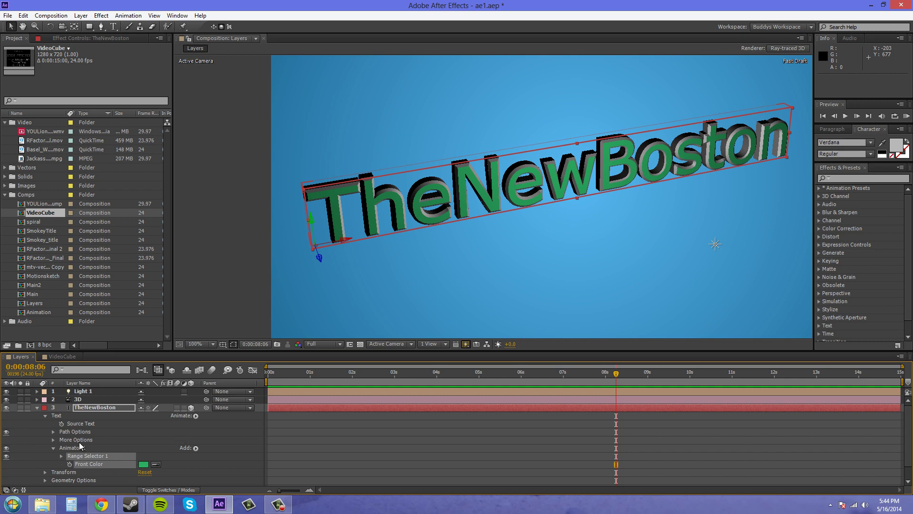
pyautogui.click(196, 415)
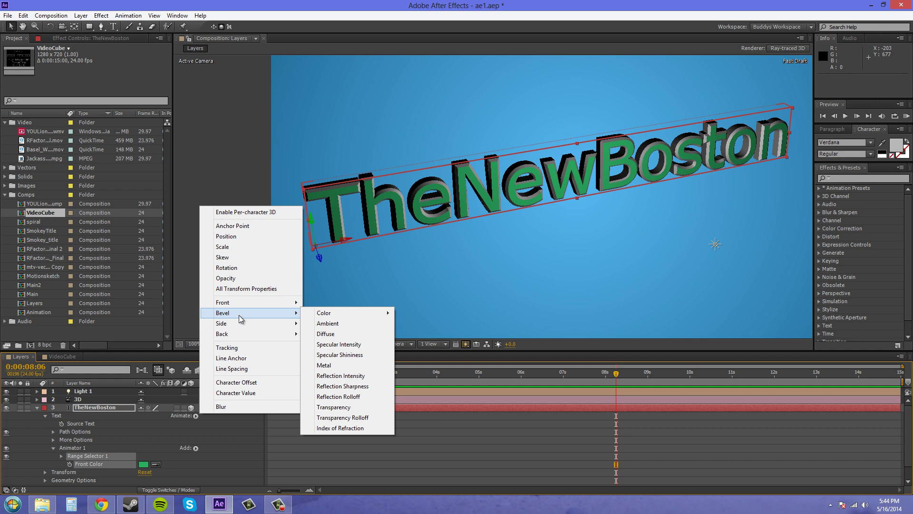
# Dismiss the Animate list and collapse the TheNewBoston text layer's properties.
pyautogui.click(226, 450)
pyautogui.click(226, 449)
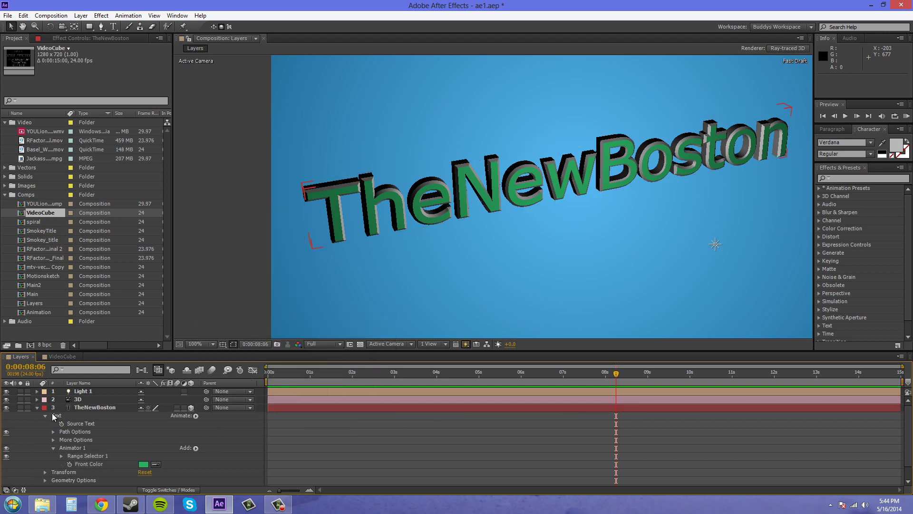
pyautogui.click(38, 407)
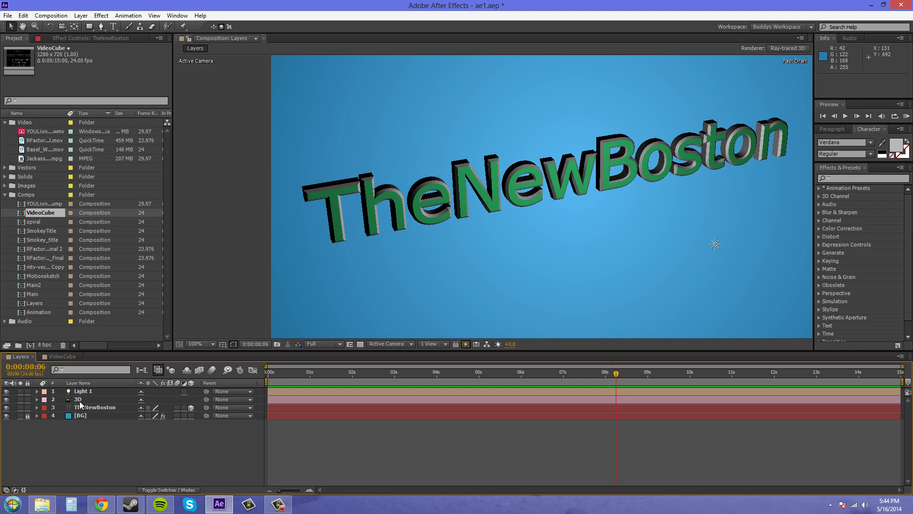
# Select and deselect the TheNewBoston text in the viewer, then bring up the Fast Previews quality menu.
pyautogui.click(94, 408)
pyautogui.click(472, 222)
pyautogui.click(619, 201)
pyautogui.click(475, 245)
pyautogui.click(546, 204)
pyautogui.click(482, 303)
pyautogui.click(466, 346)
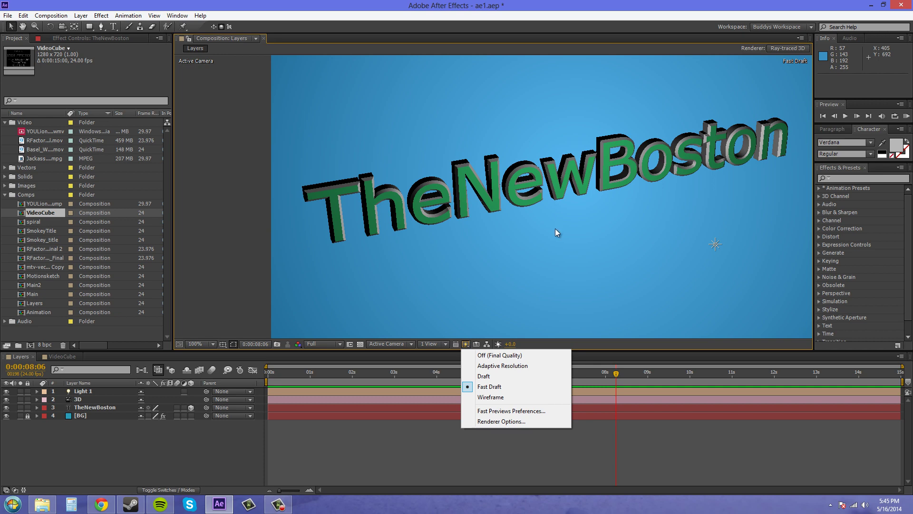
# Set Fast Previews to Off (Final Quality) so the ray-traced green text renders fully.
pyautogui.click(503, 356)
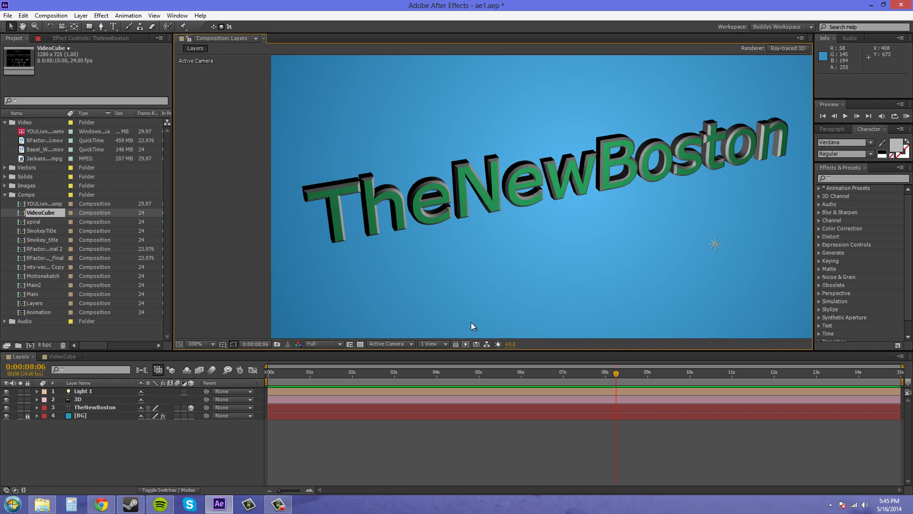
pyautogui.click(704, 161)
pyautogui.click(466, 344)
pyautogui.click(480, 216)
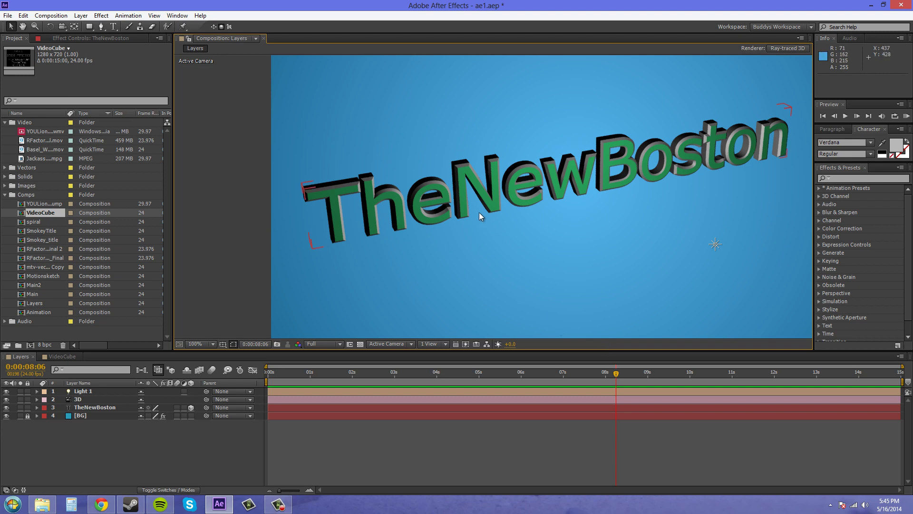